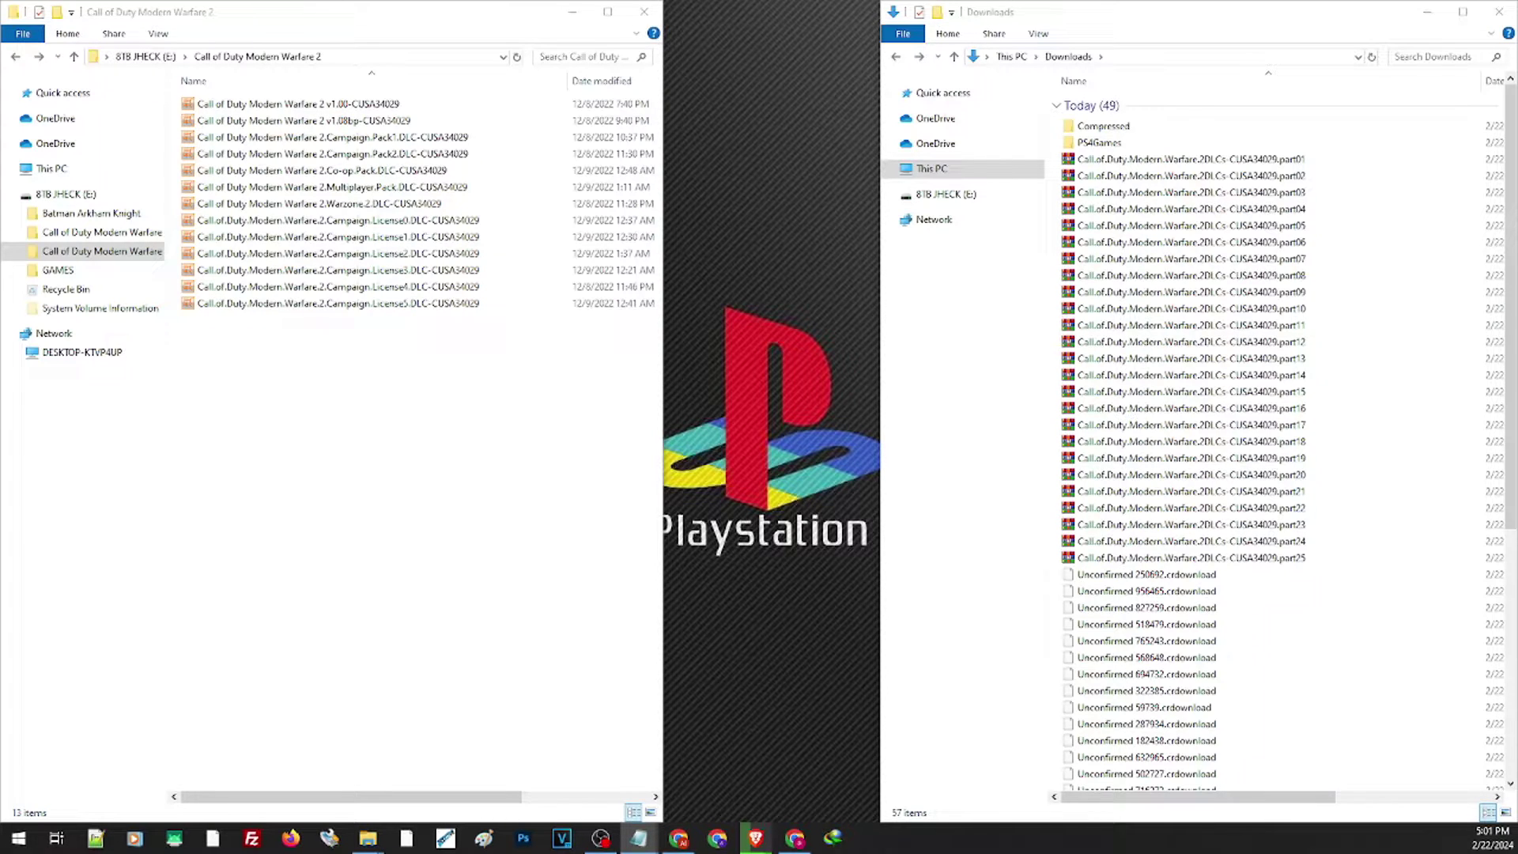
Step: Download the 7-Zip 24.01 installer for 64-bit Windows x64 from 7-zip.org
{"action": "mouse_move", "coordinate": [755, 845]}
{"action": "left_click", "coordinate": [838, 770]}
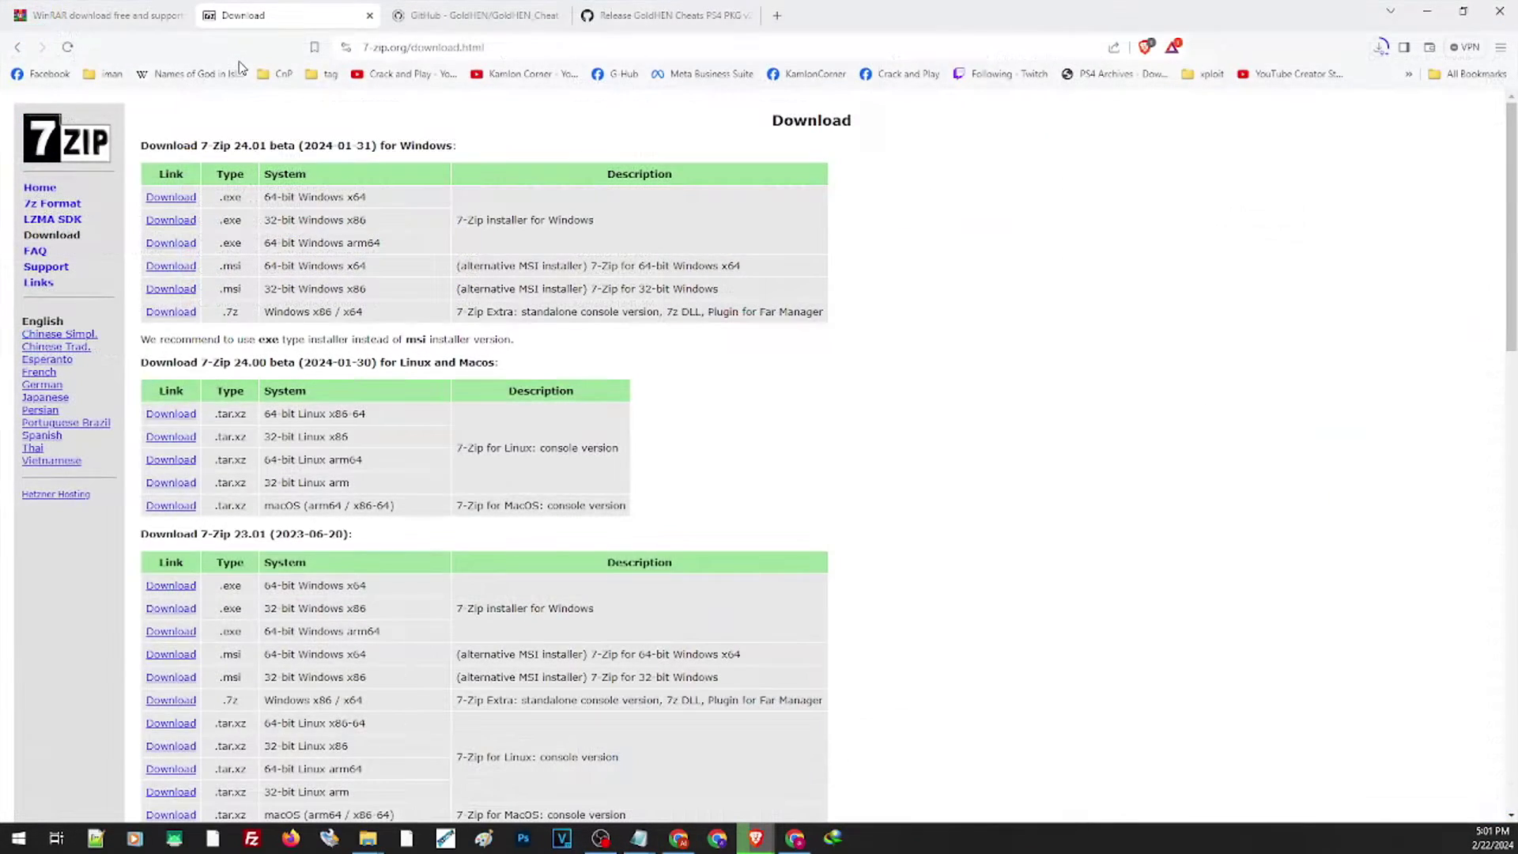
{"action": "left_click", "coordinate": [167, 199]}
Step: Start the WinRAR 6.24 installer download from win-rar.com, using the 'click here' fallback link
{"action": "left_click", "coordinate": [101, 14]}
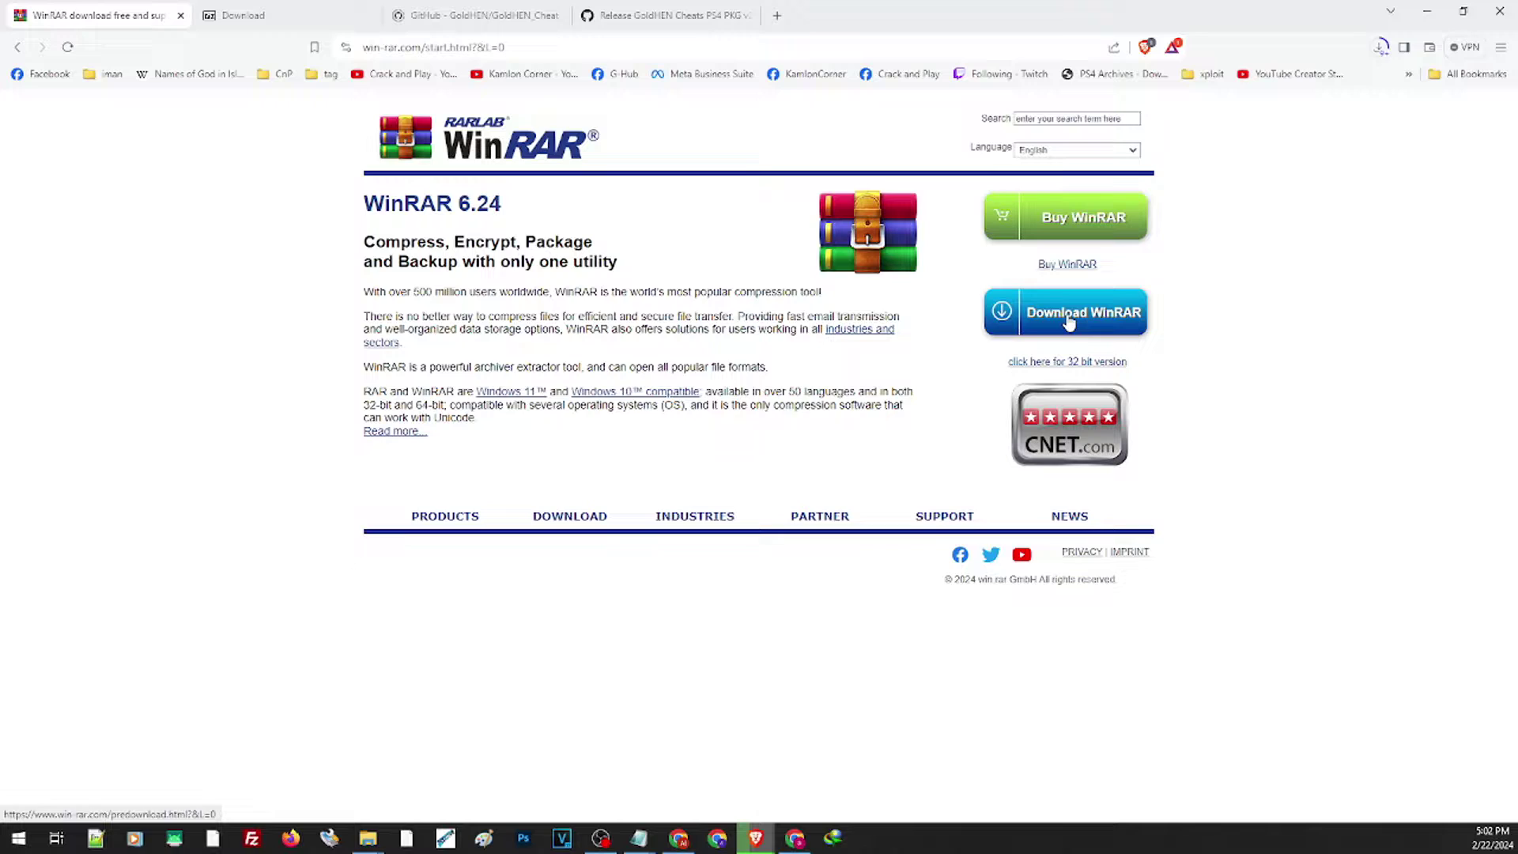
{"action": "left_click", "coordinate": [1069, 321]}
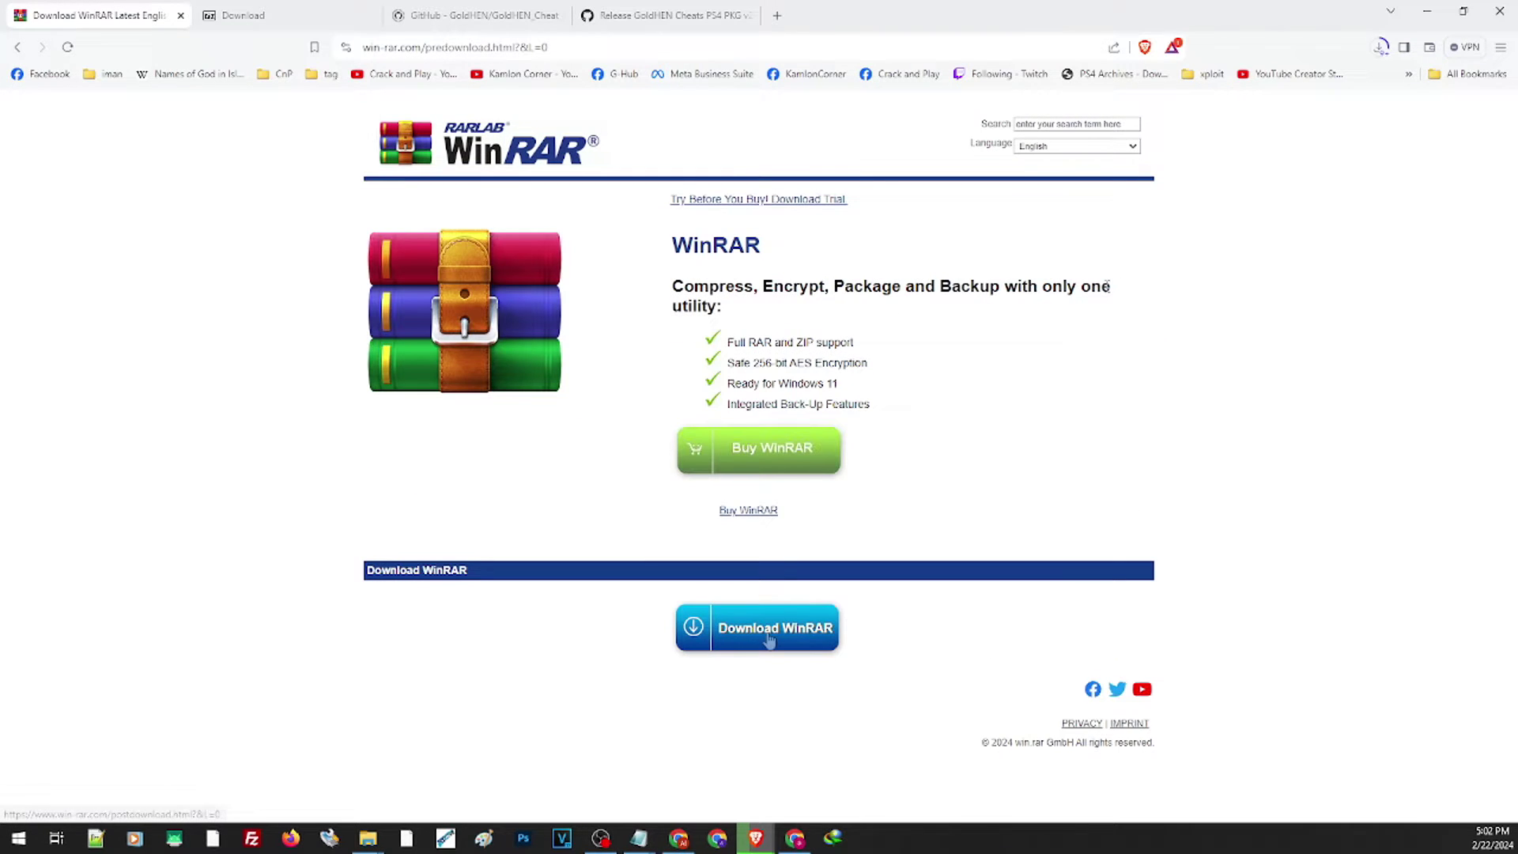
{"action": "left_click", "coordinate": [770, 636]}
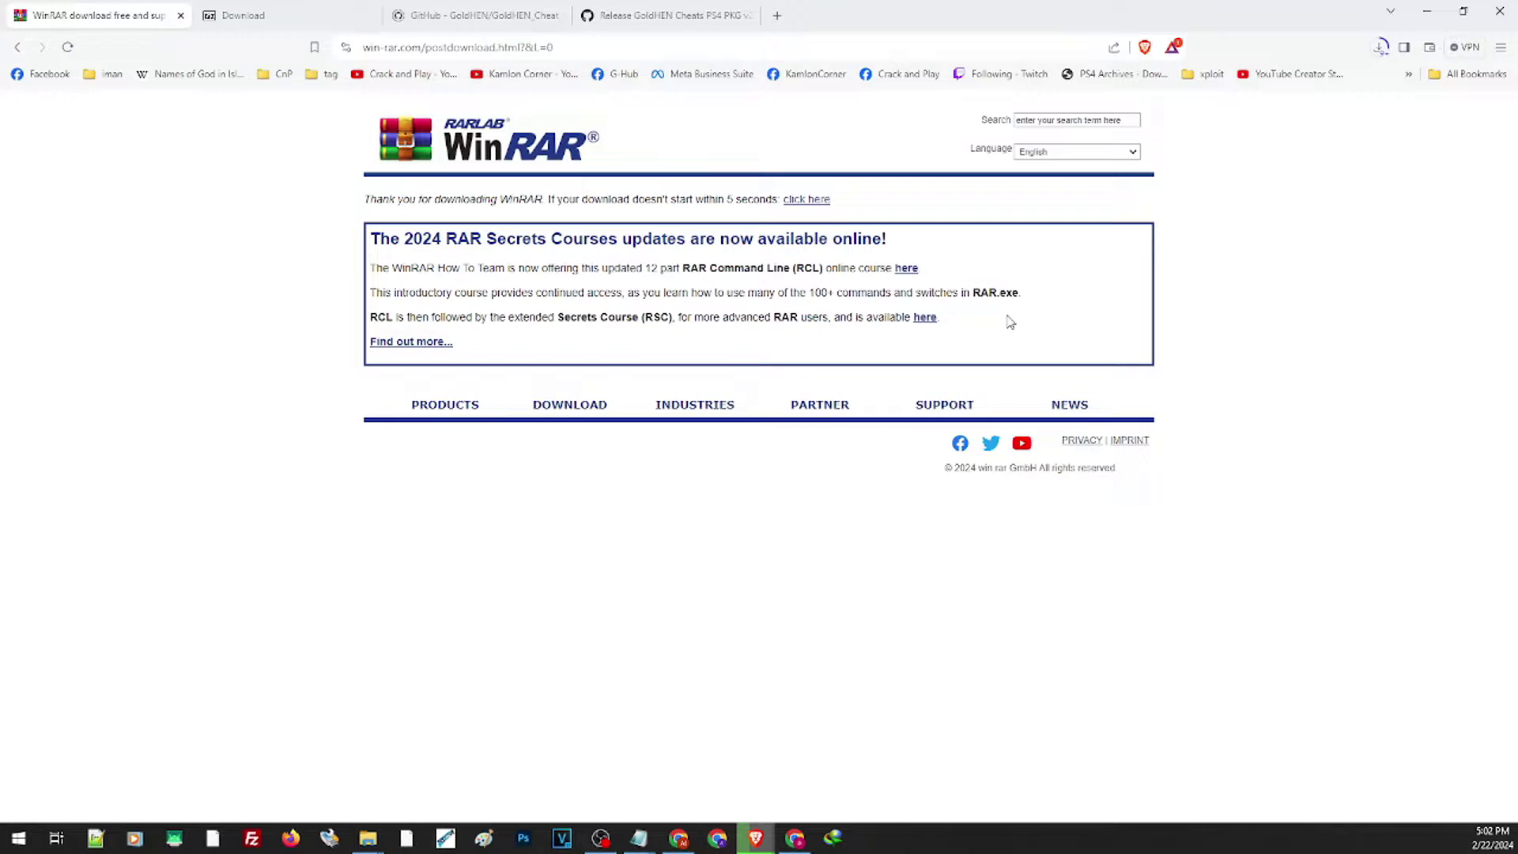
{"action": "left_click", "coordinate": [800, 203]}
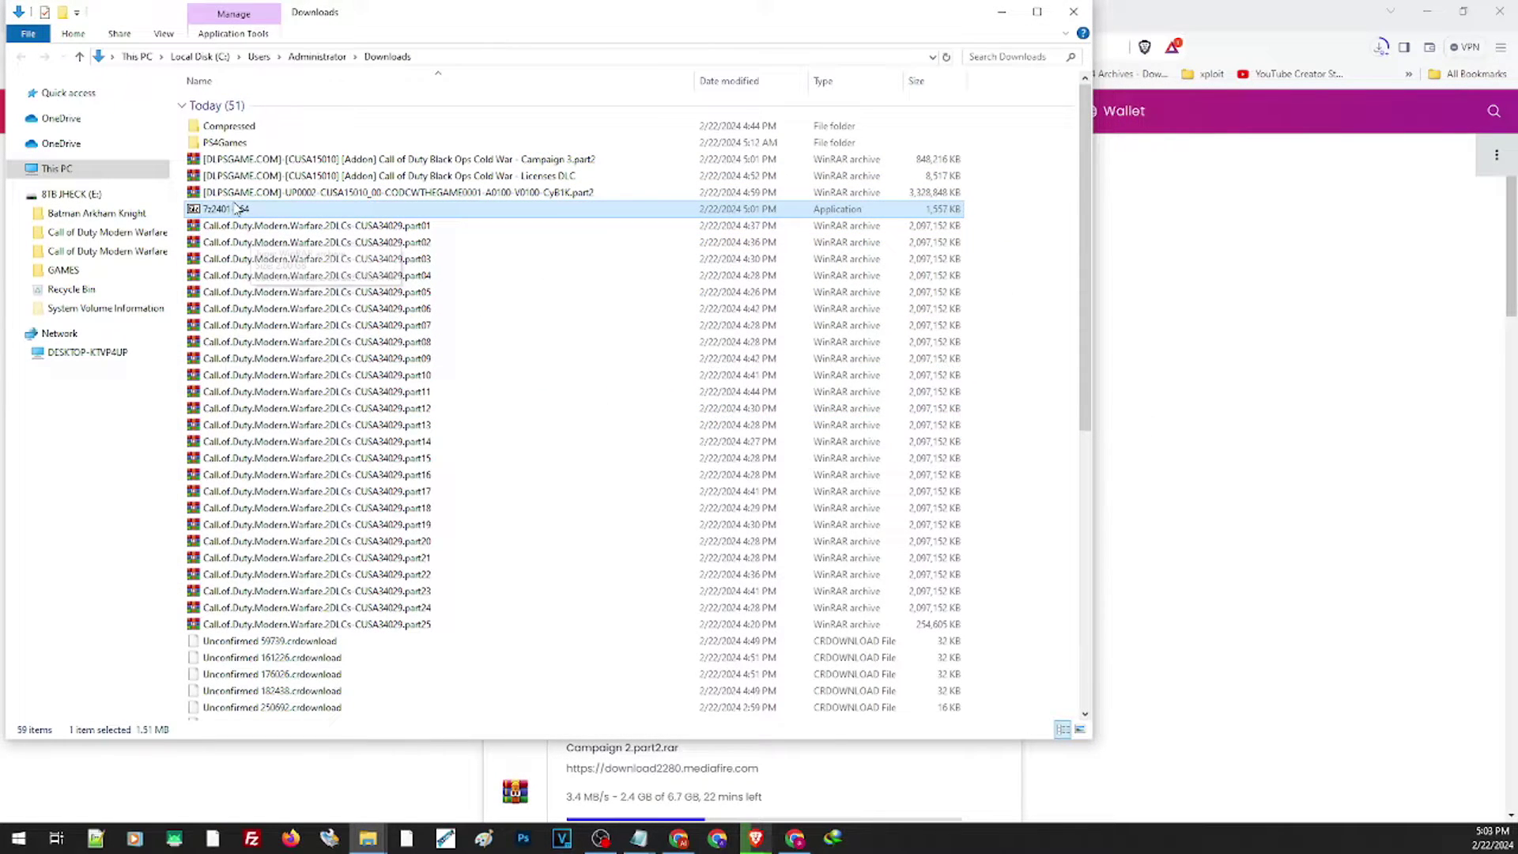
Step: Install 7-Zip 24.01 from 7z2401-x64, then start installing WinRAR from winrar-x64-624
{"action": "double_click", "coordinate": [235, 207]}
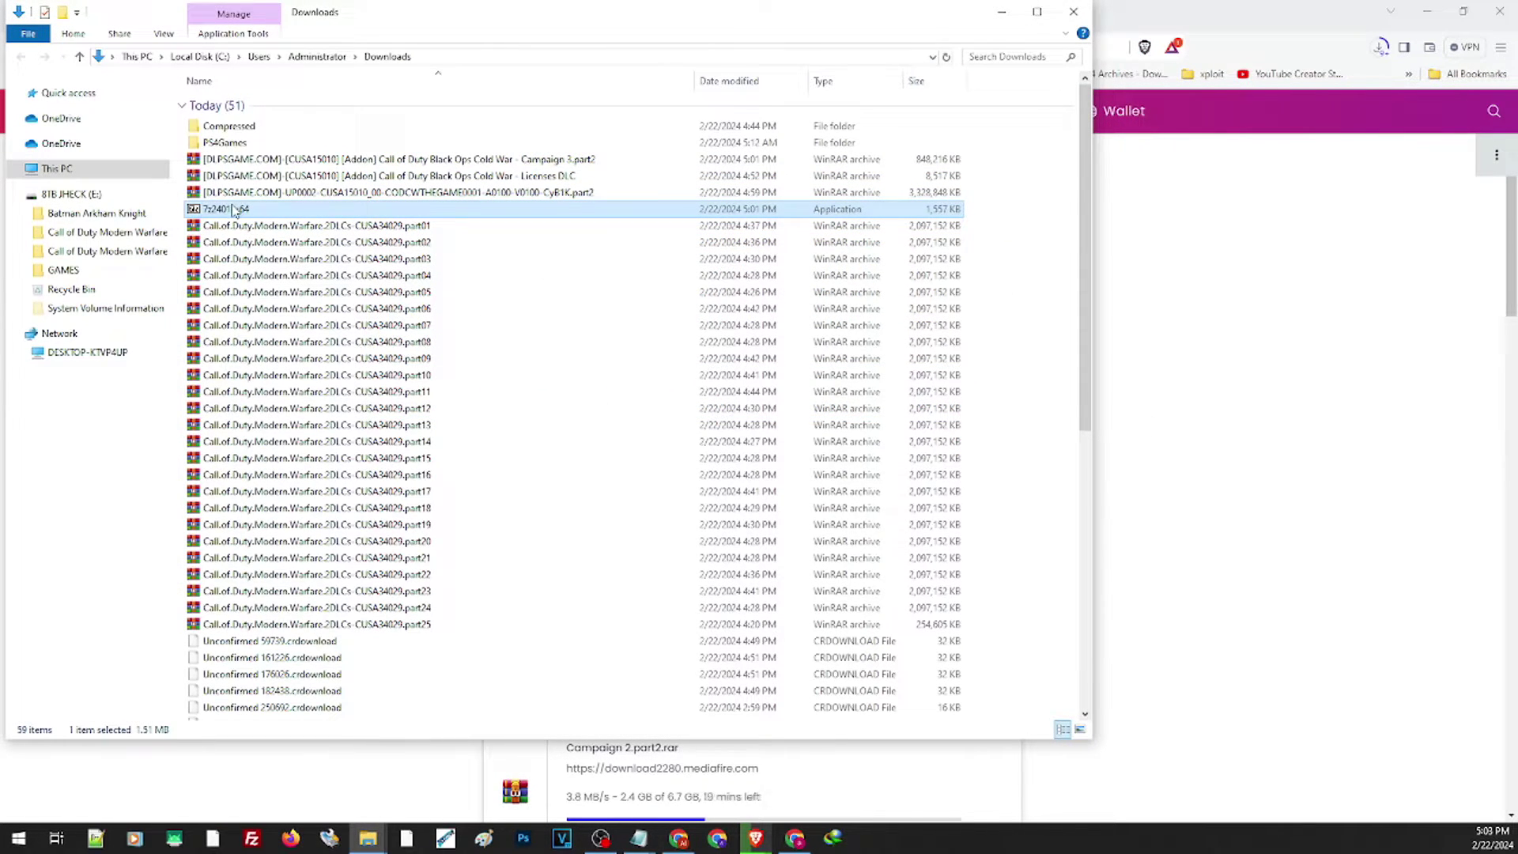
{"action": "left_click", "coordinate": [465, 427]}
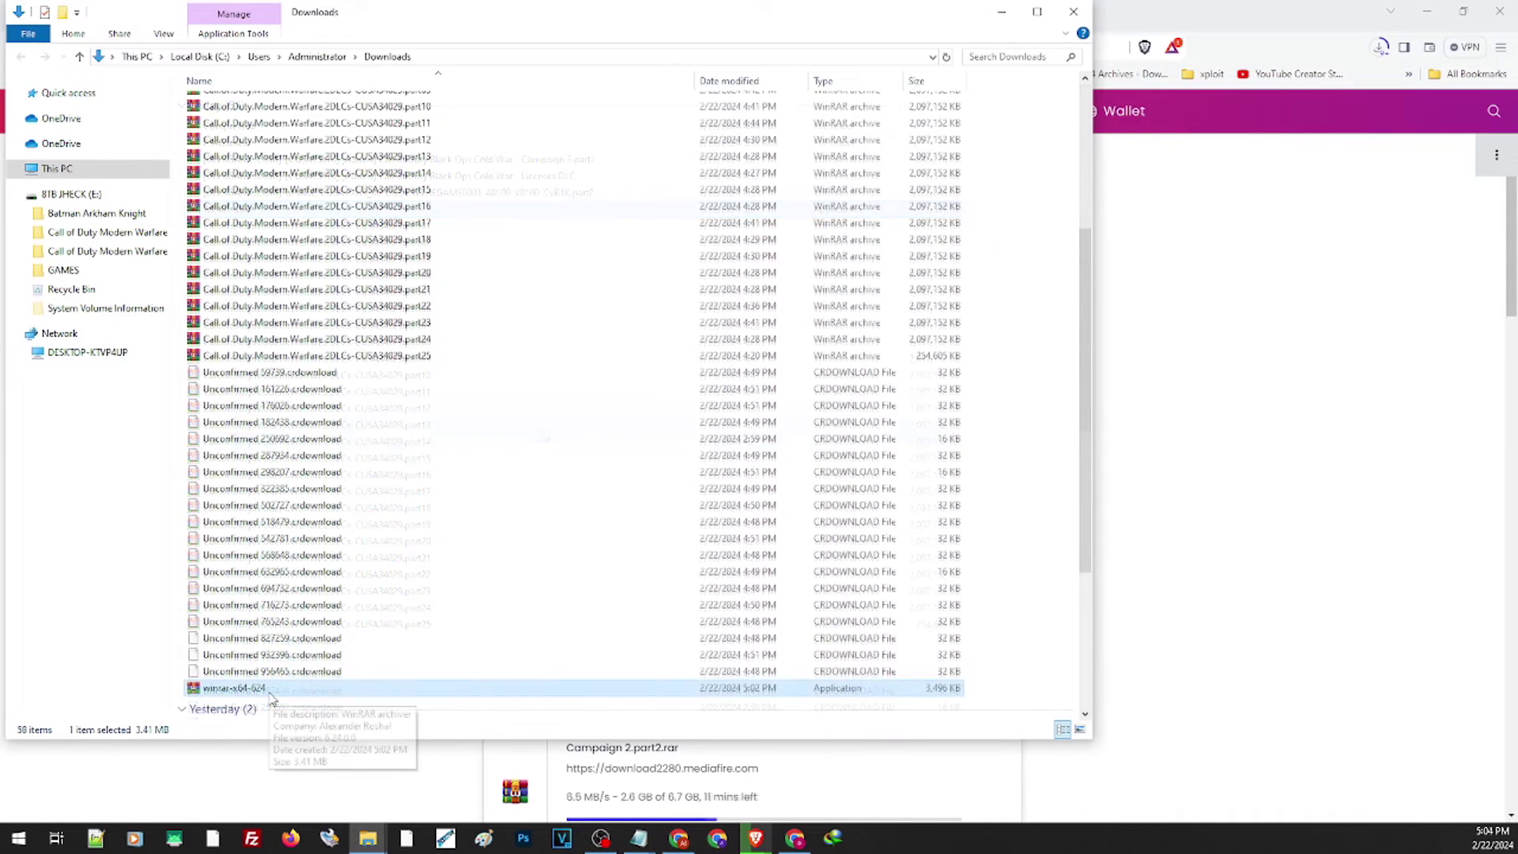
{"action": "double_click", "coordinate": [265, 689]}
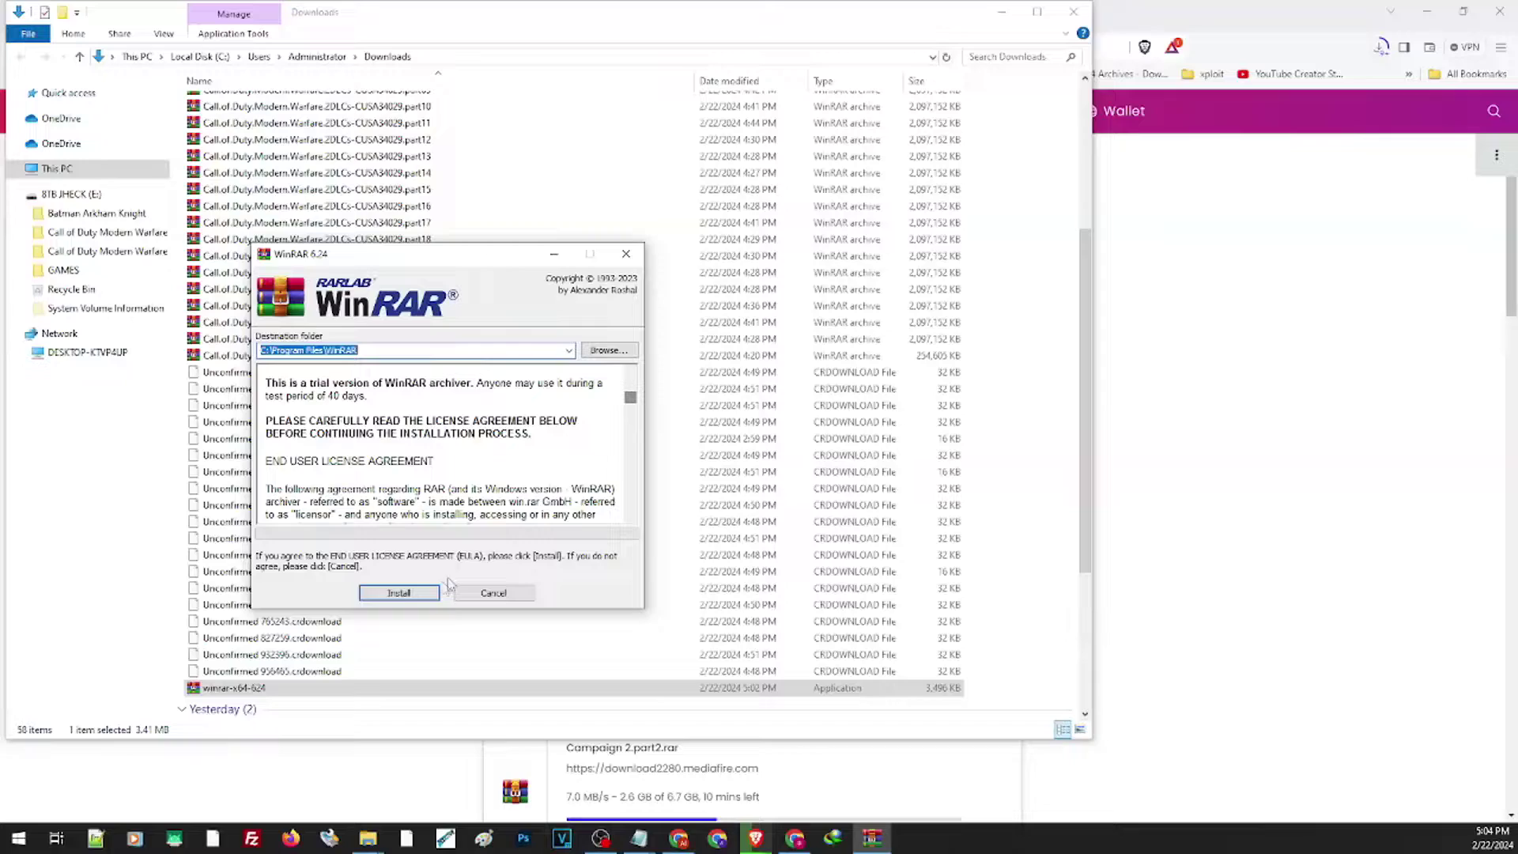
{"action": "left_click", "coordinate": [399, 593]}
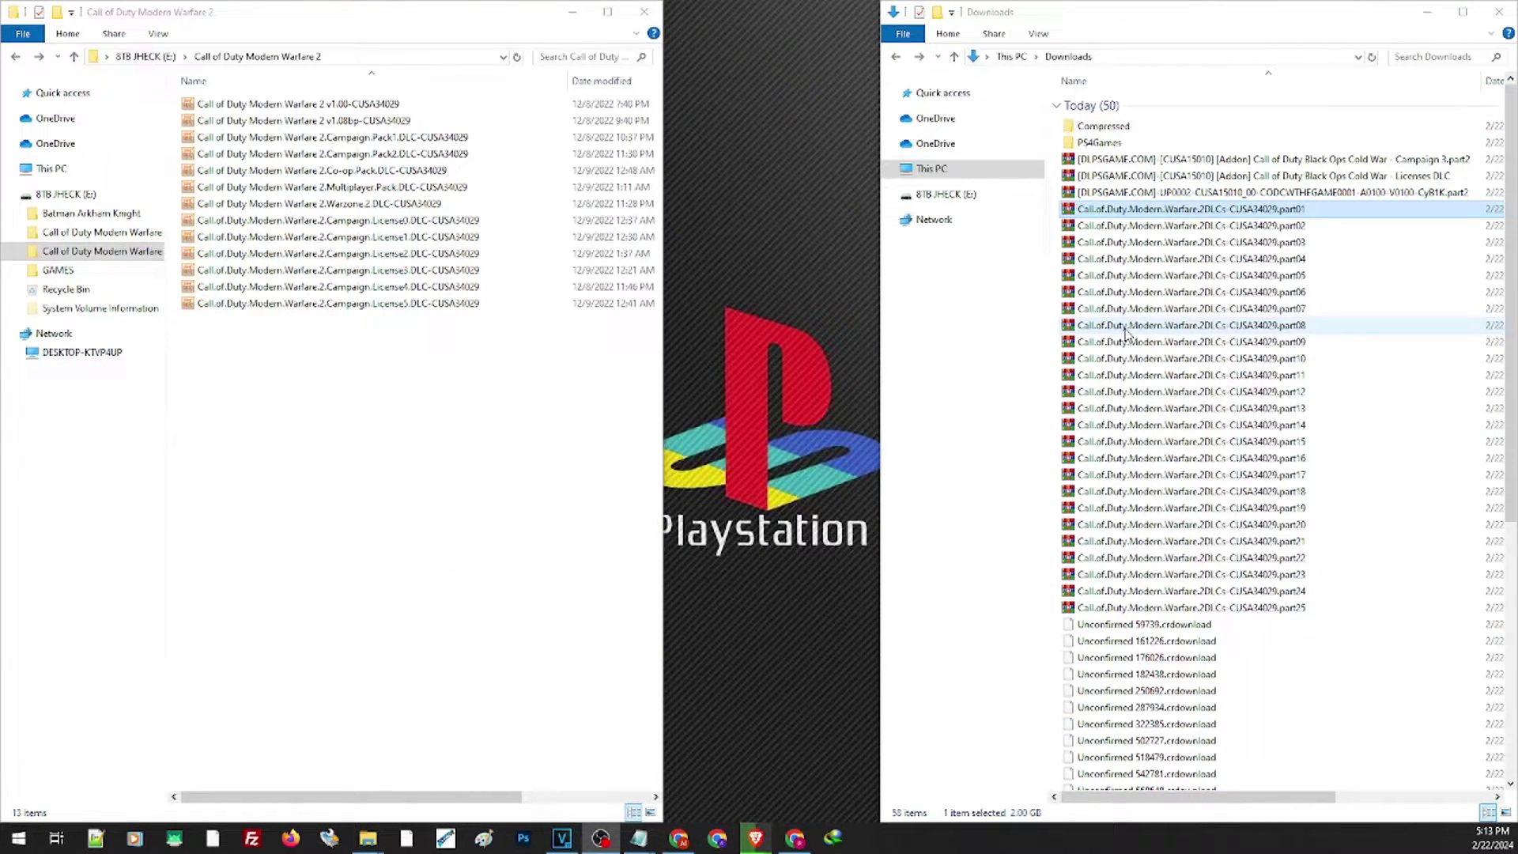
{"action": "left_click_drag", "start_coordinate": [1051, 204], "coordinate": [1225, 619]}
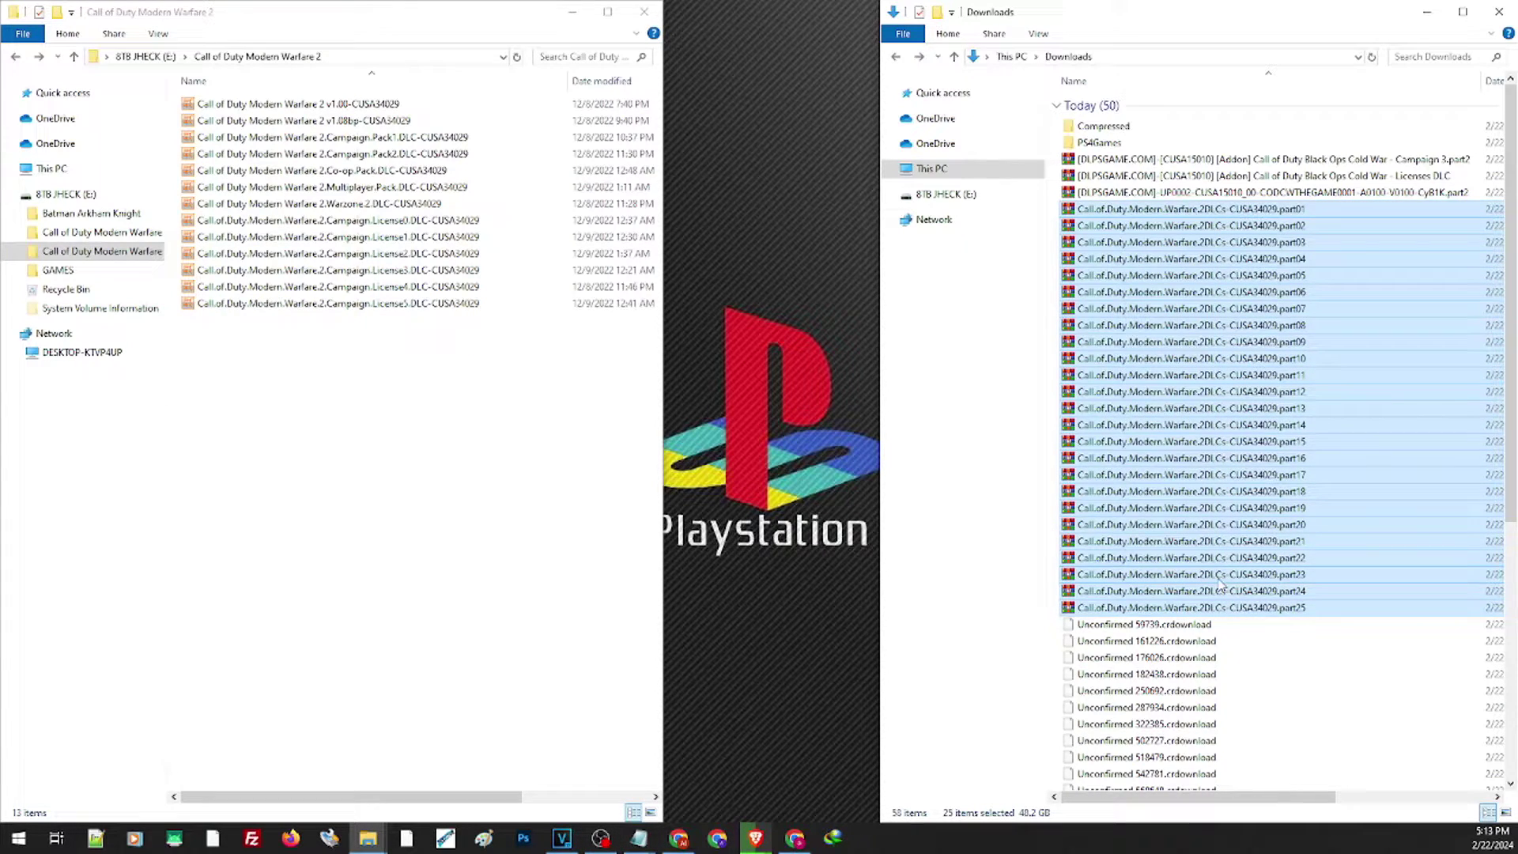
{"action": "left_click", "coordinate": [1139, 210]}
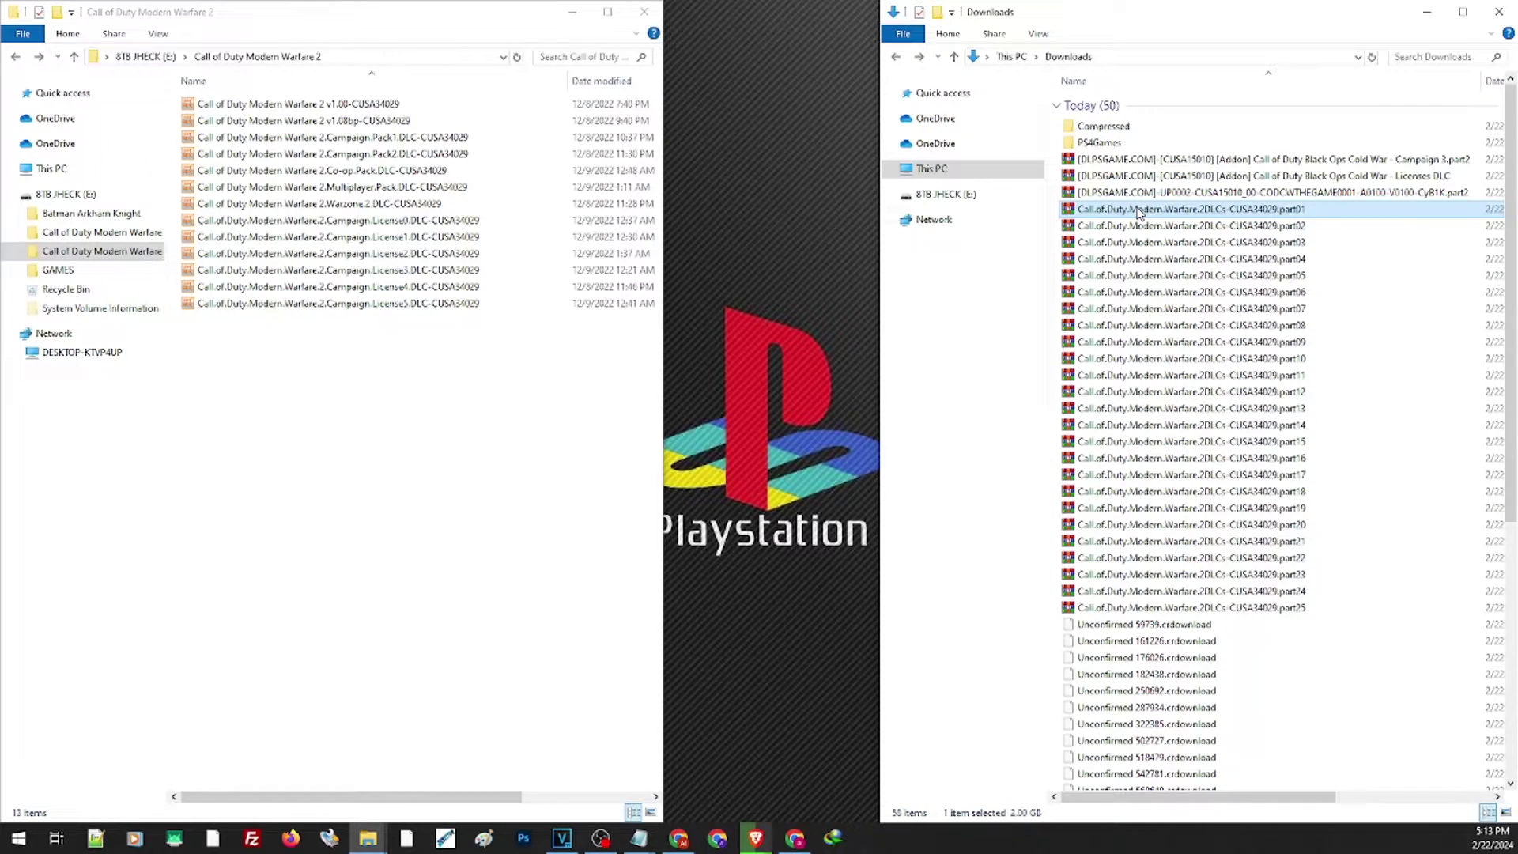
{"action": "right_click", "coordinate": [1138, 212]}
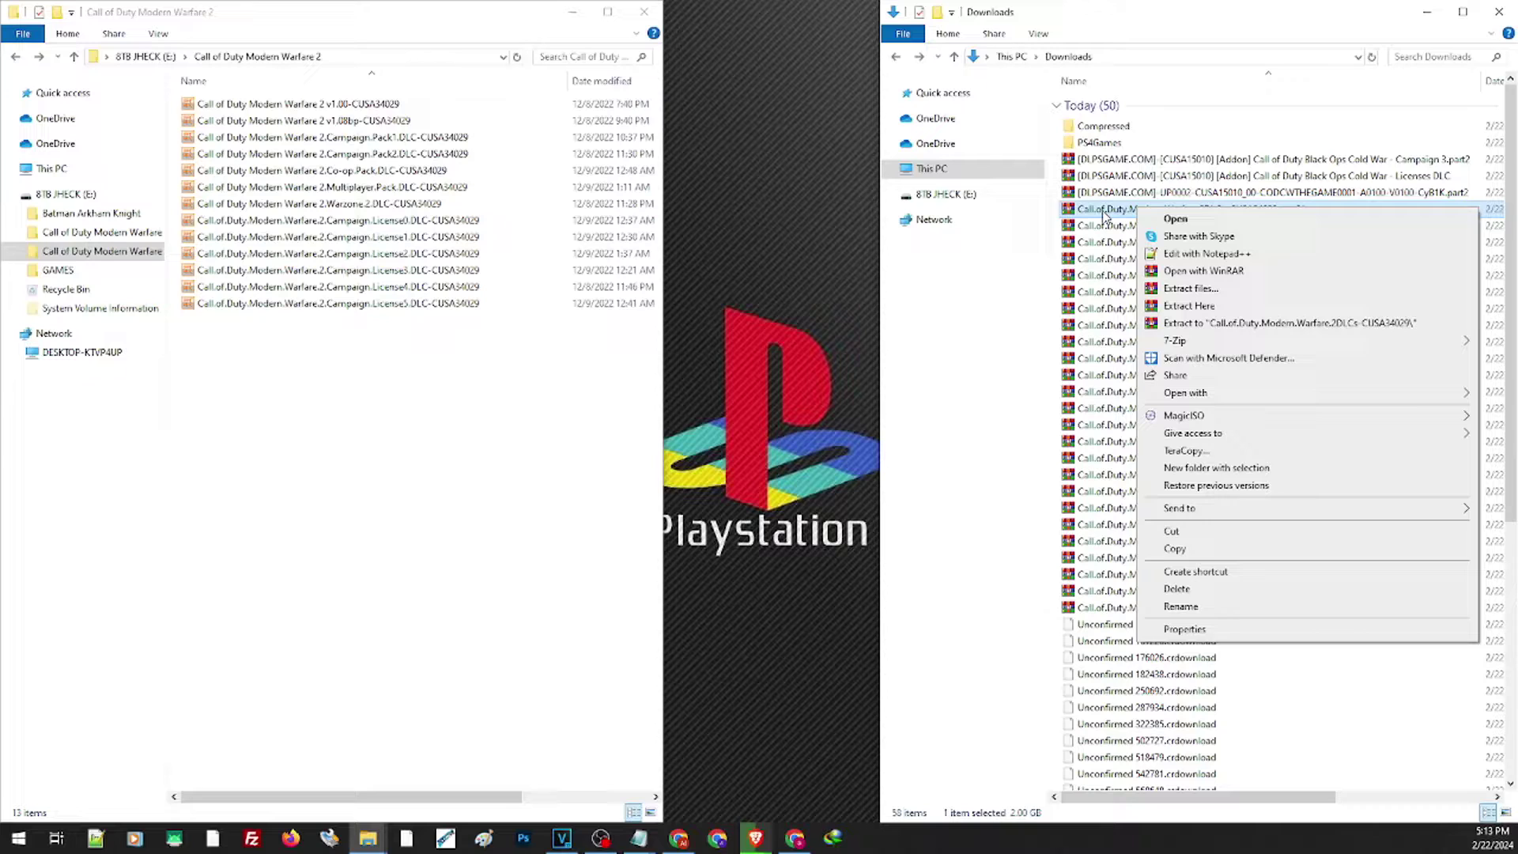
{"action": "left_click", "coordinate": [1104, 214]}
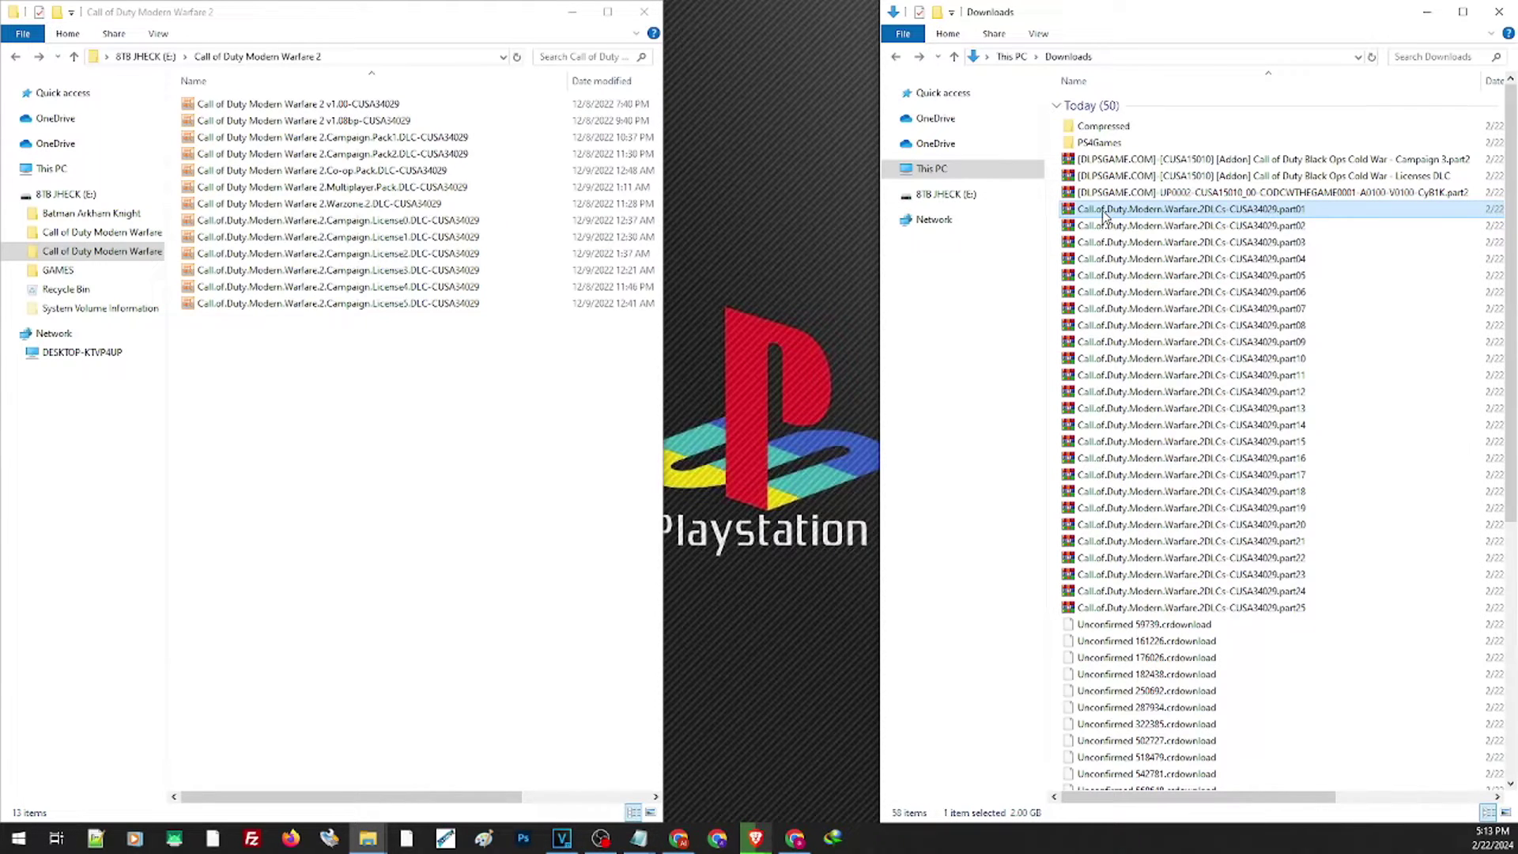
{"action": "right_click", "coordinate": [1105, 214]}
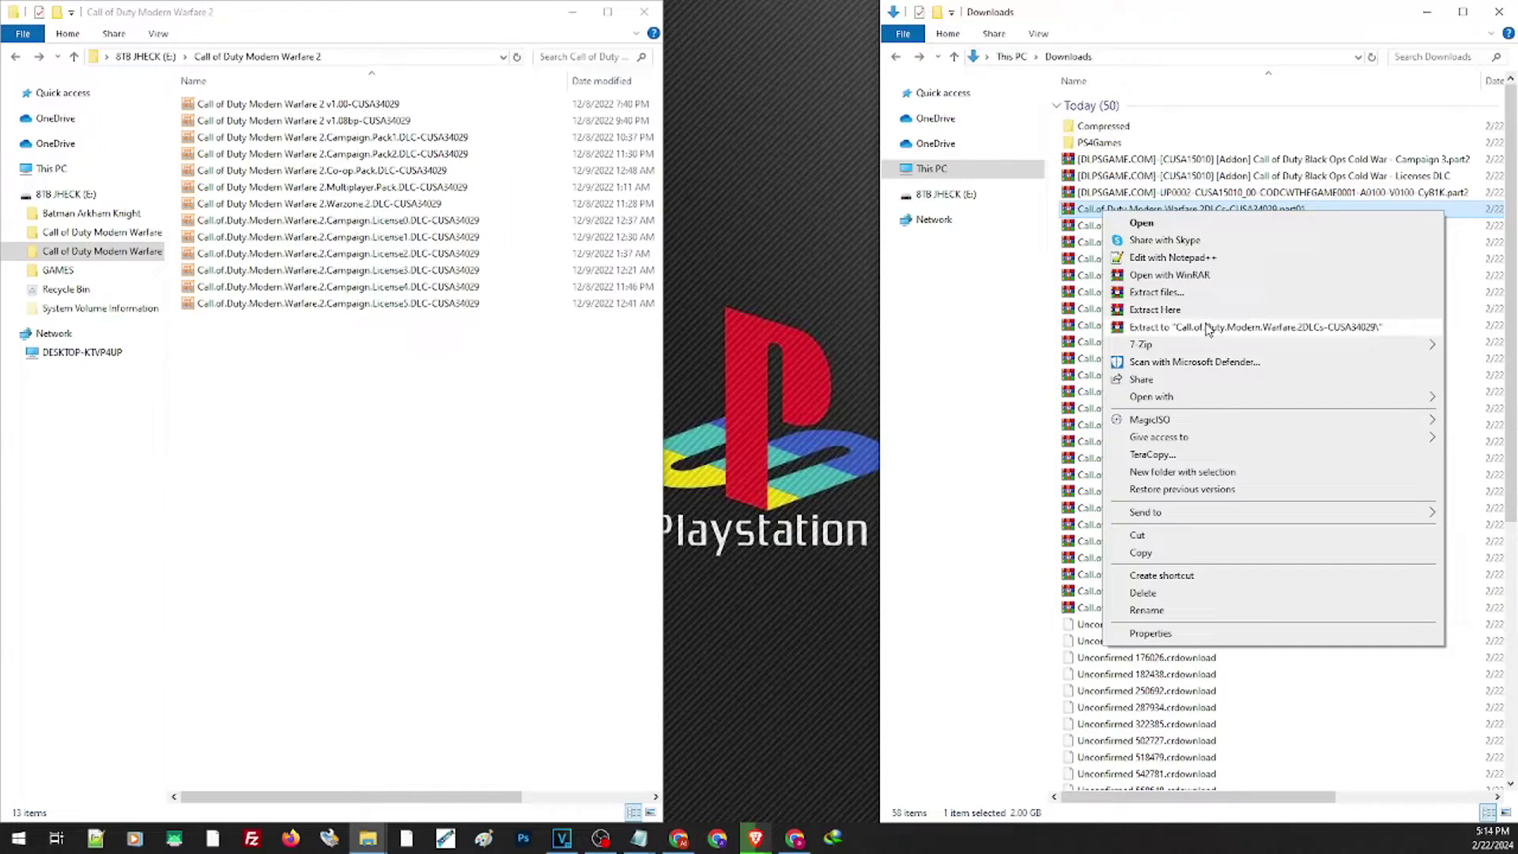
{"action": "left_click", "coordinate": [1156, 292]}
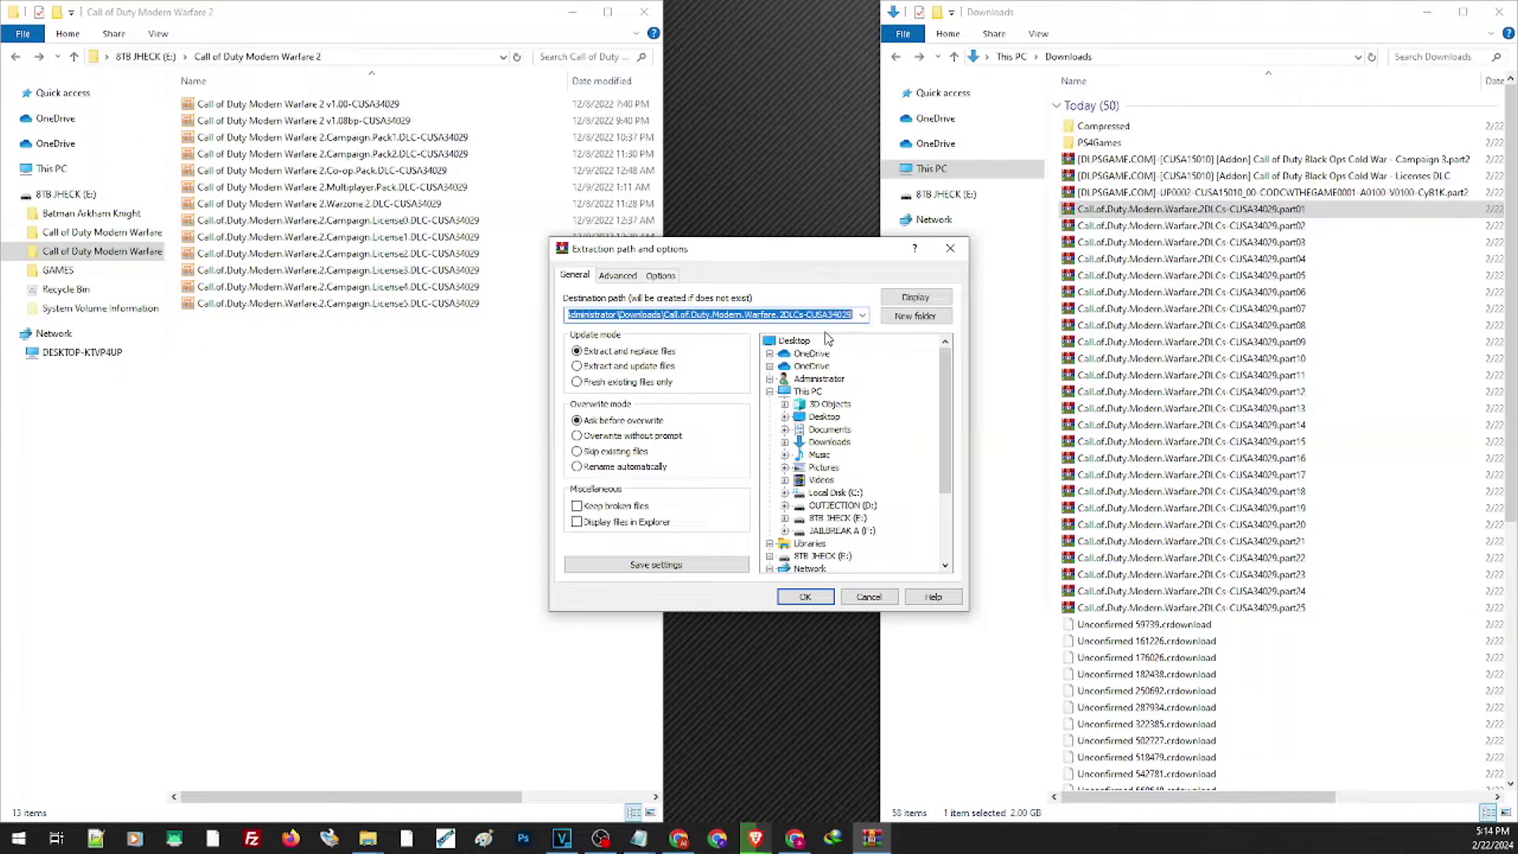
{"action": "key", "text": "Escape"}
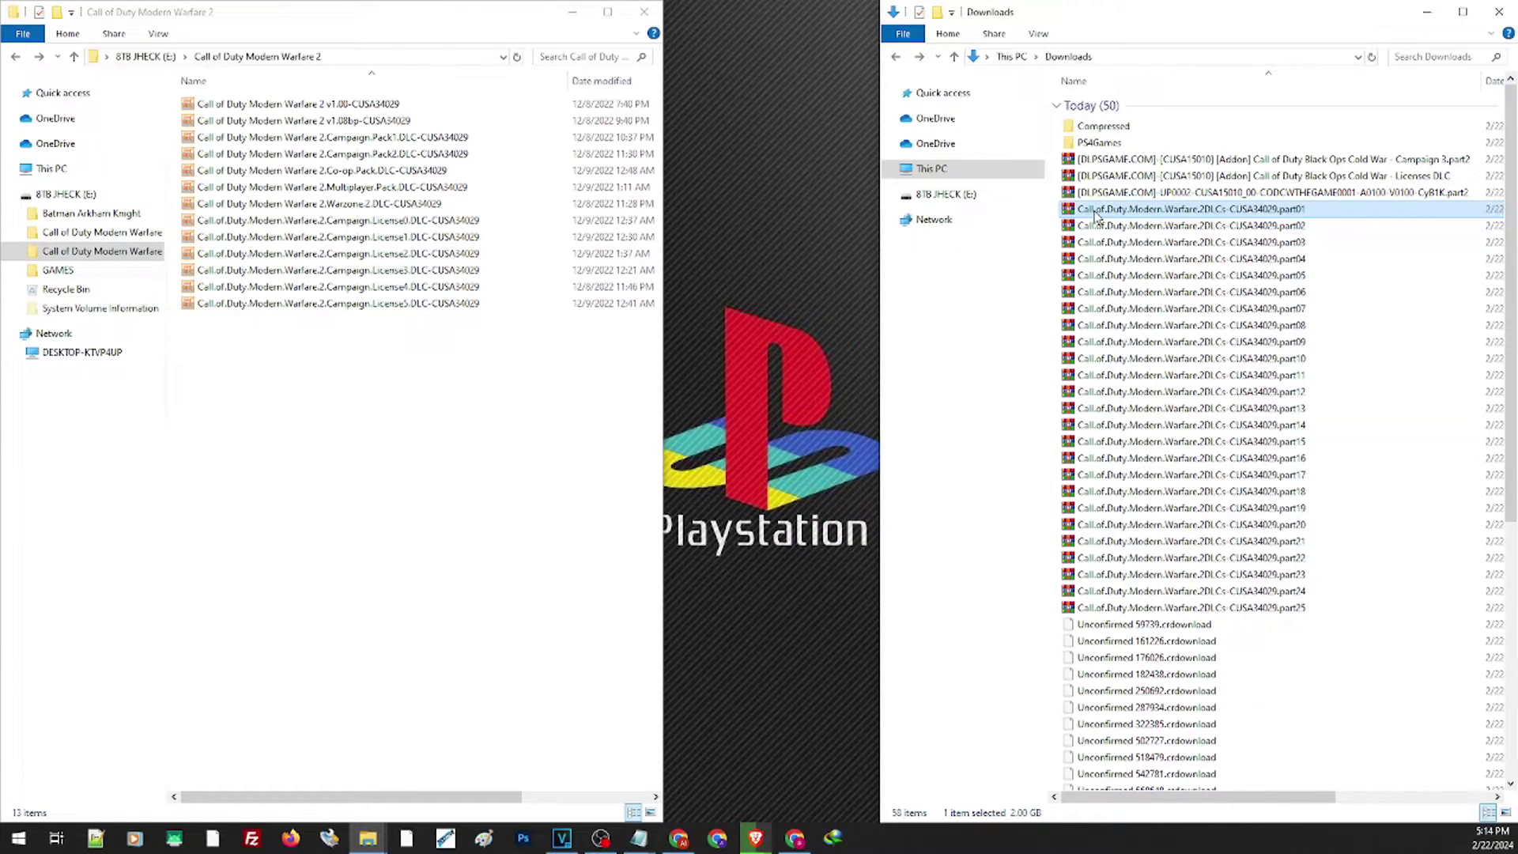
Step: Extract part01 of the CUSA34029 DLC archive into the Compressed folder and check the output
{"action": "left_click_drag", "start_coordinate": [1097, 214], "coordinate": [1100, 133]}
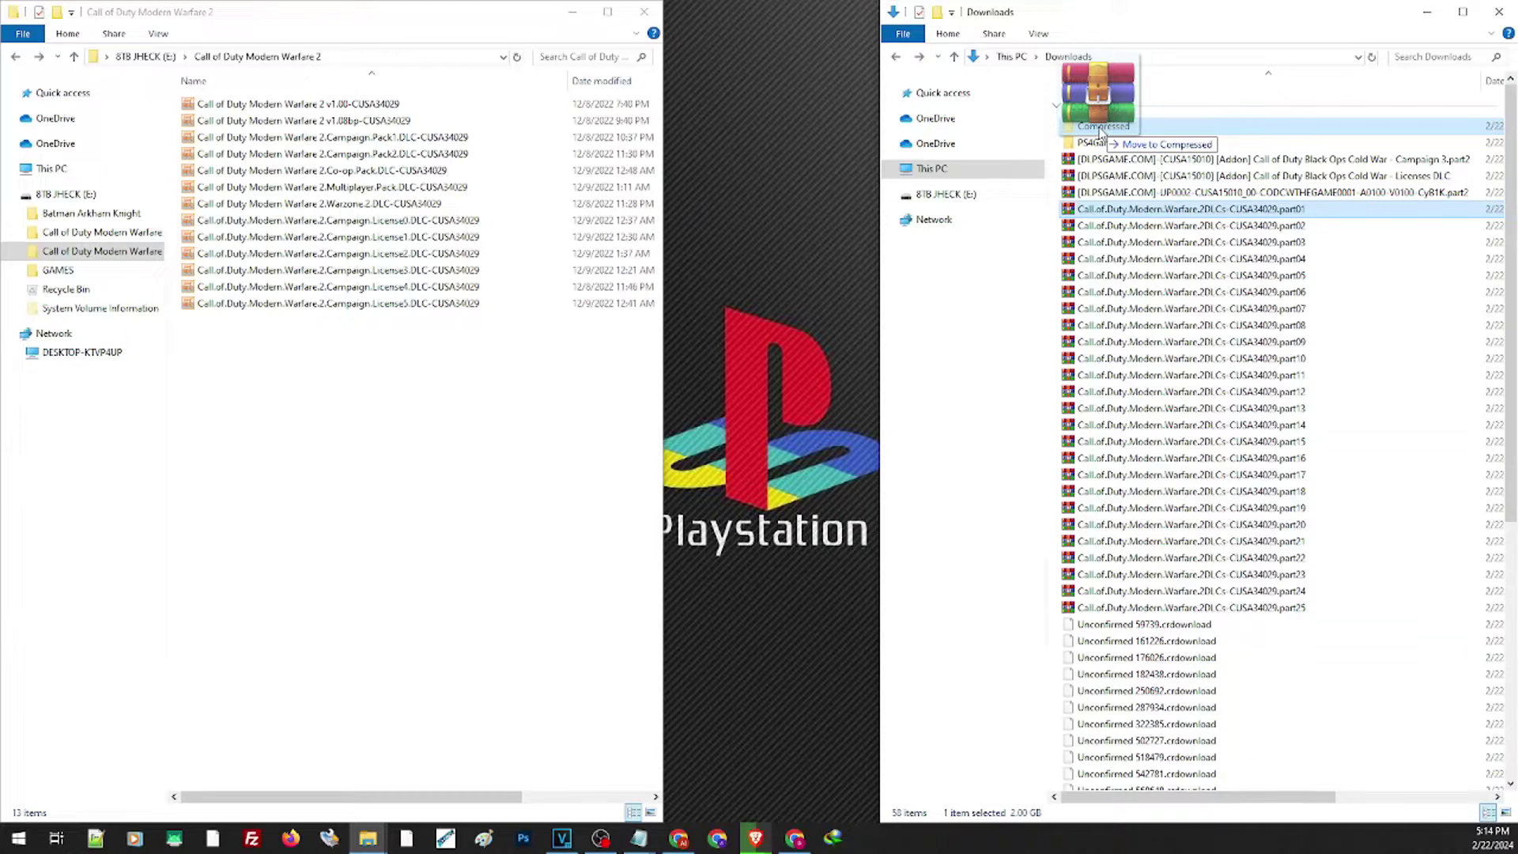
{"action": "left_click_drag", "start_coordinate": [1099, 134], "coordinate": [1101, 133]}
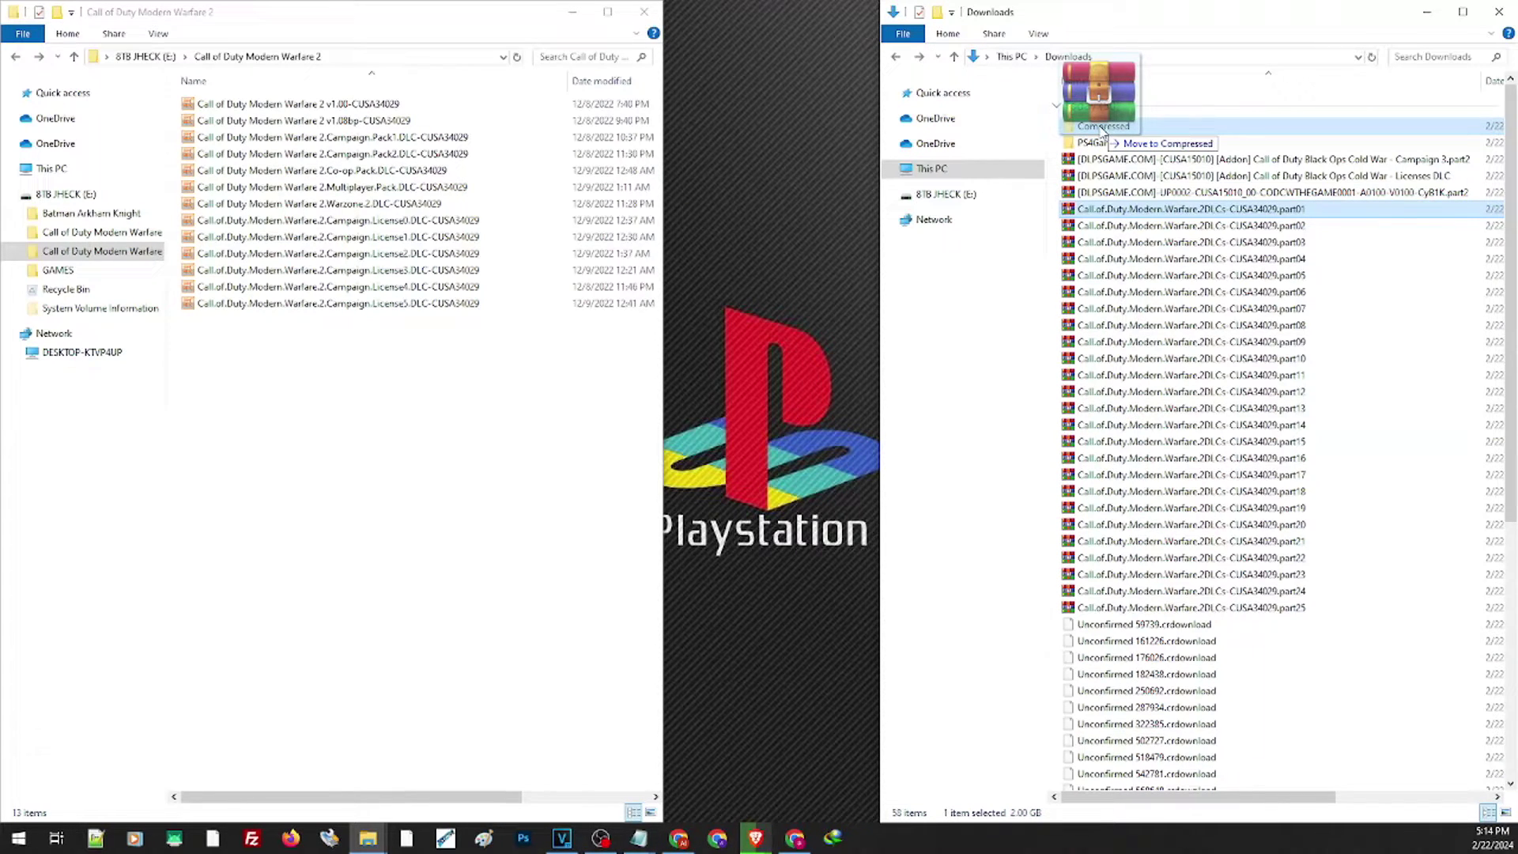
{"action": "left_click_drag", "start_coordinate": [1102, 131], "coordinate": [1103, 132]}
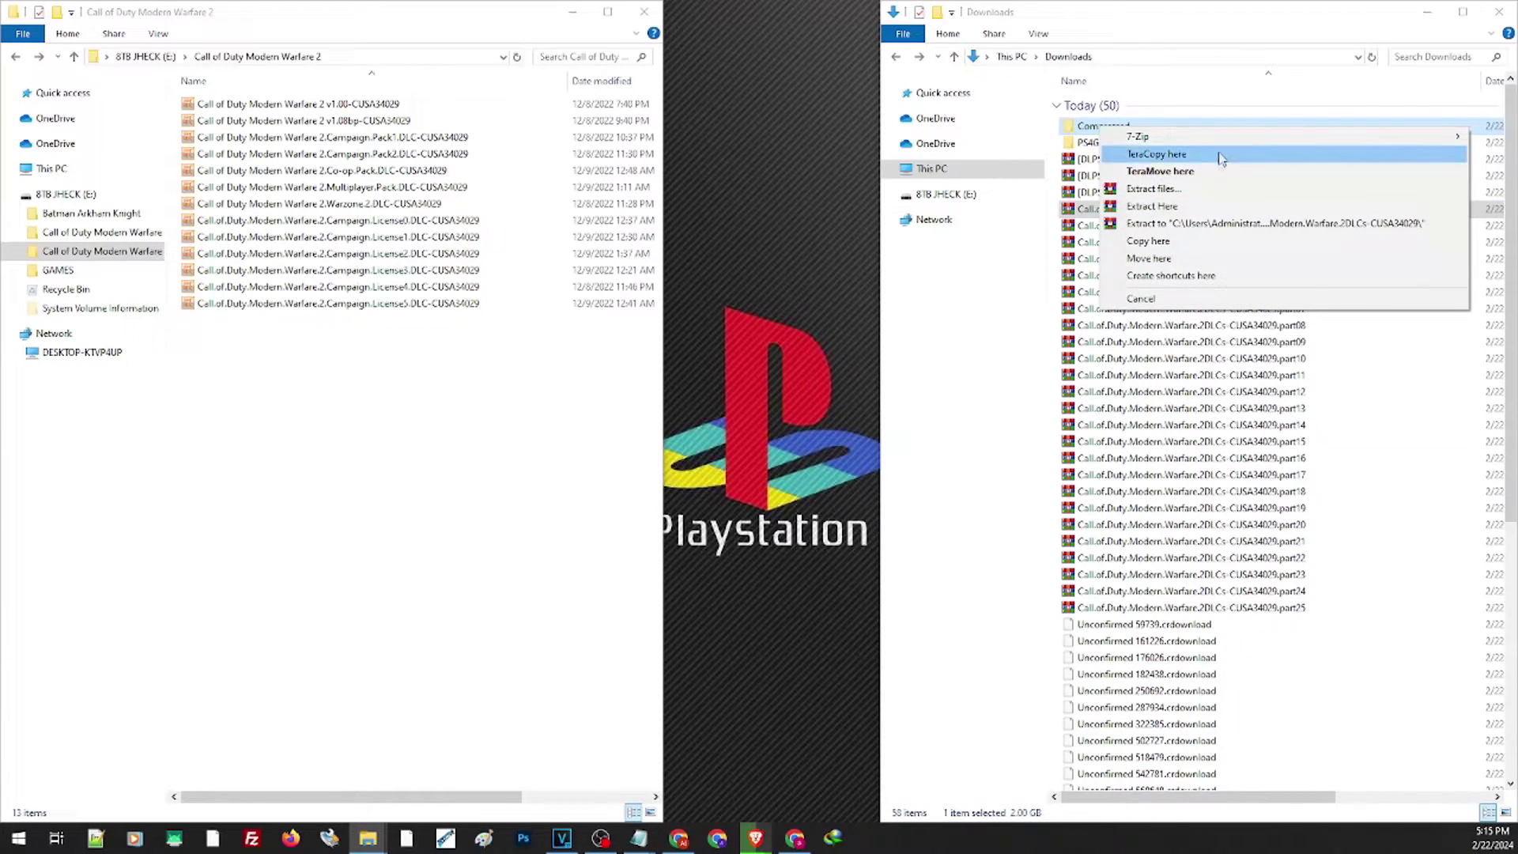
{"action": "left_click", "coordinate": [1183, 207]}
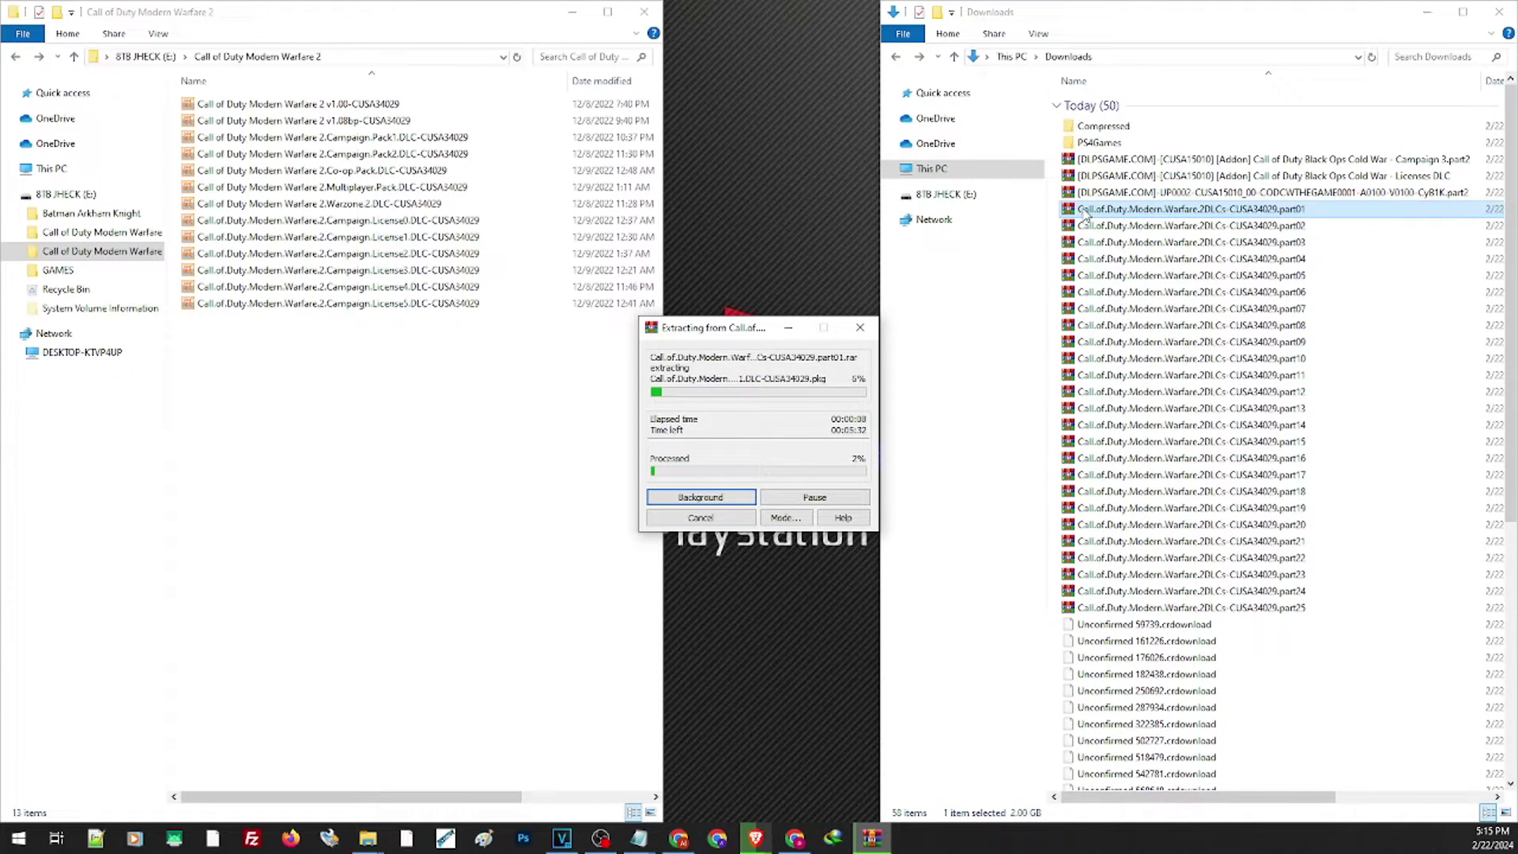
{"action": "double_click", "coordinate": [1109, 129]}
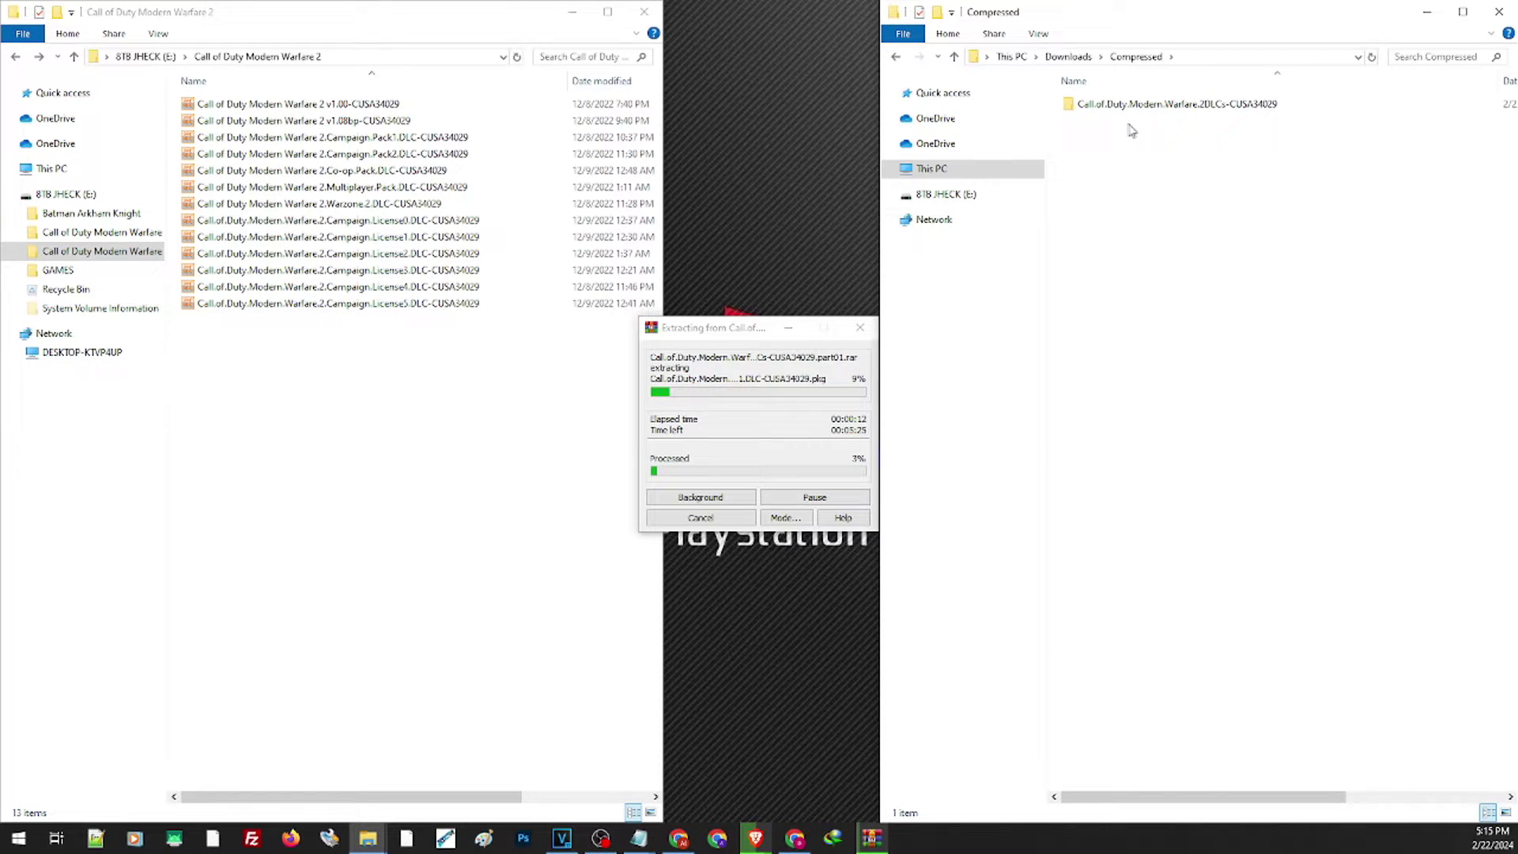
{"action": "key", "text": "alt+Left"}
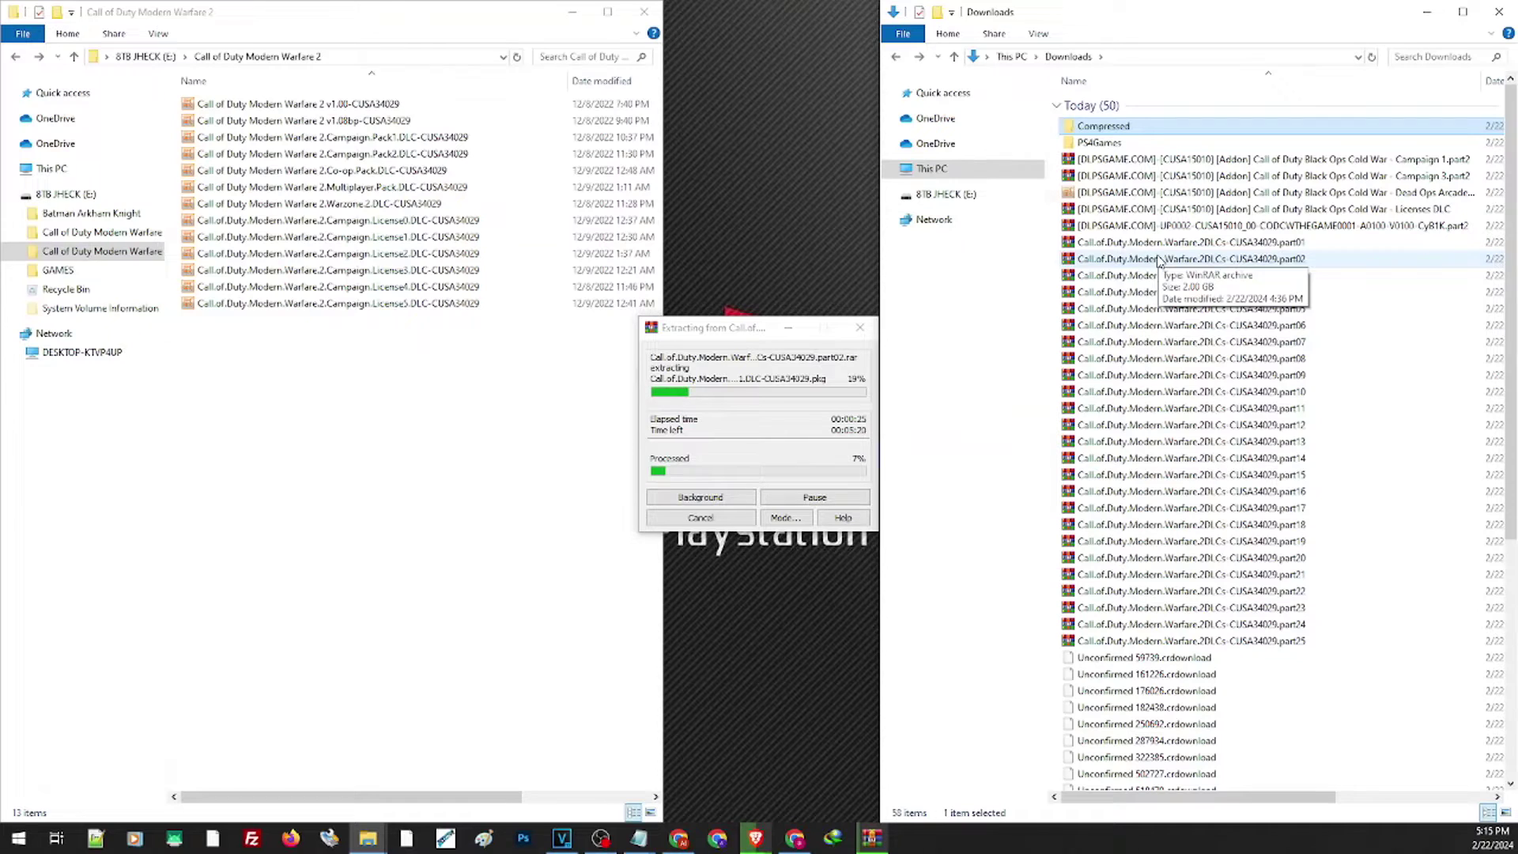
{"action": "left_click", "coordinate": [1167, 247]}
Step: Extract the DLC archive's part01 into the Compressed folder with 7-Zip's Extract Here
{"action": "right_click", "coordinate": [1167, 249]}
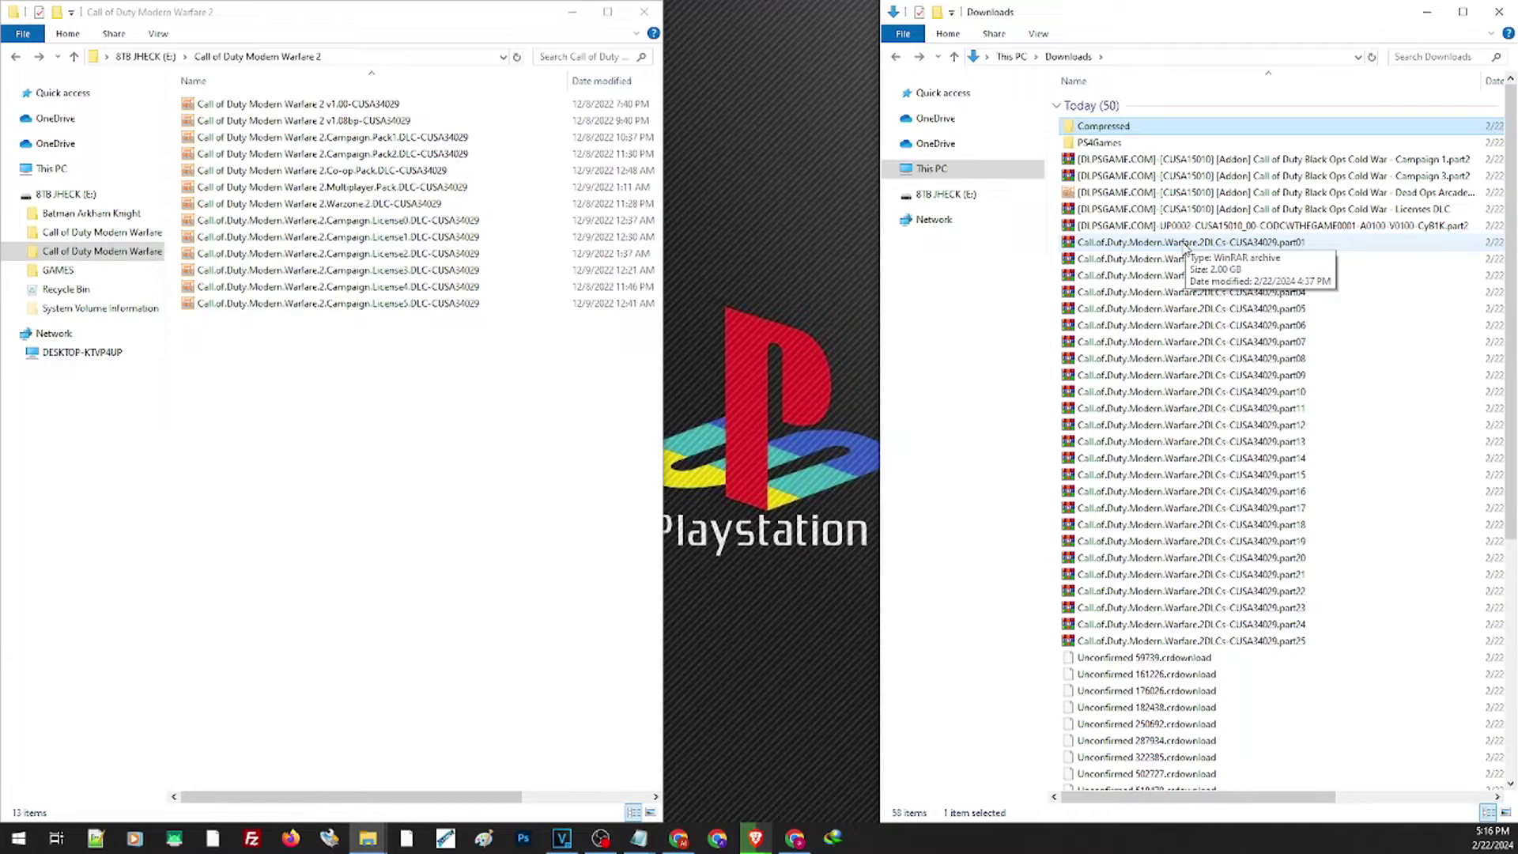
{"action": "right_click", "coordinate": [1186, 247]}
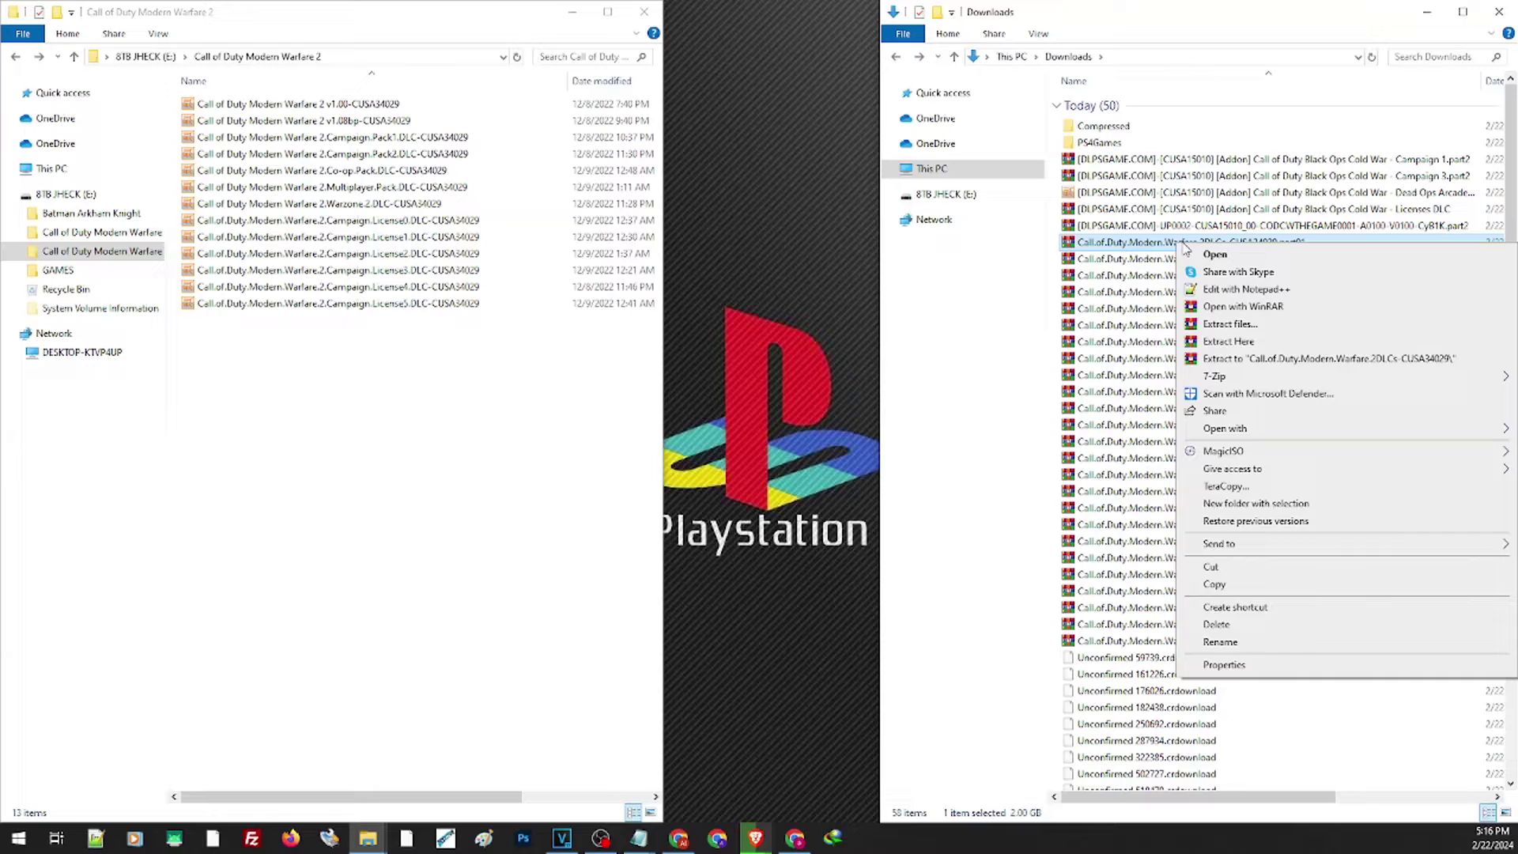
{"action": "mouse_move", "coordinate": [1243, 378]}
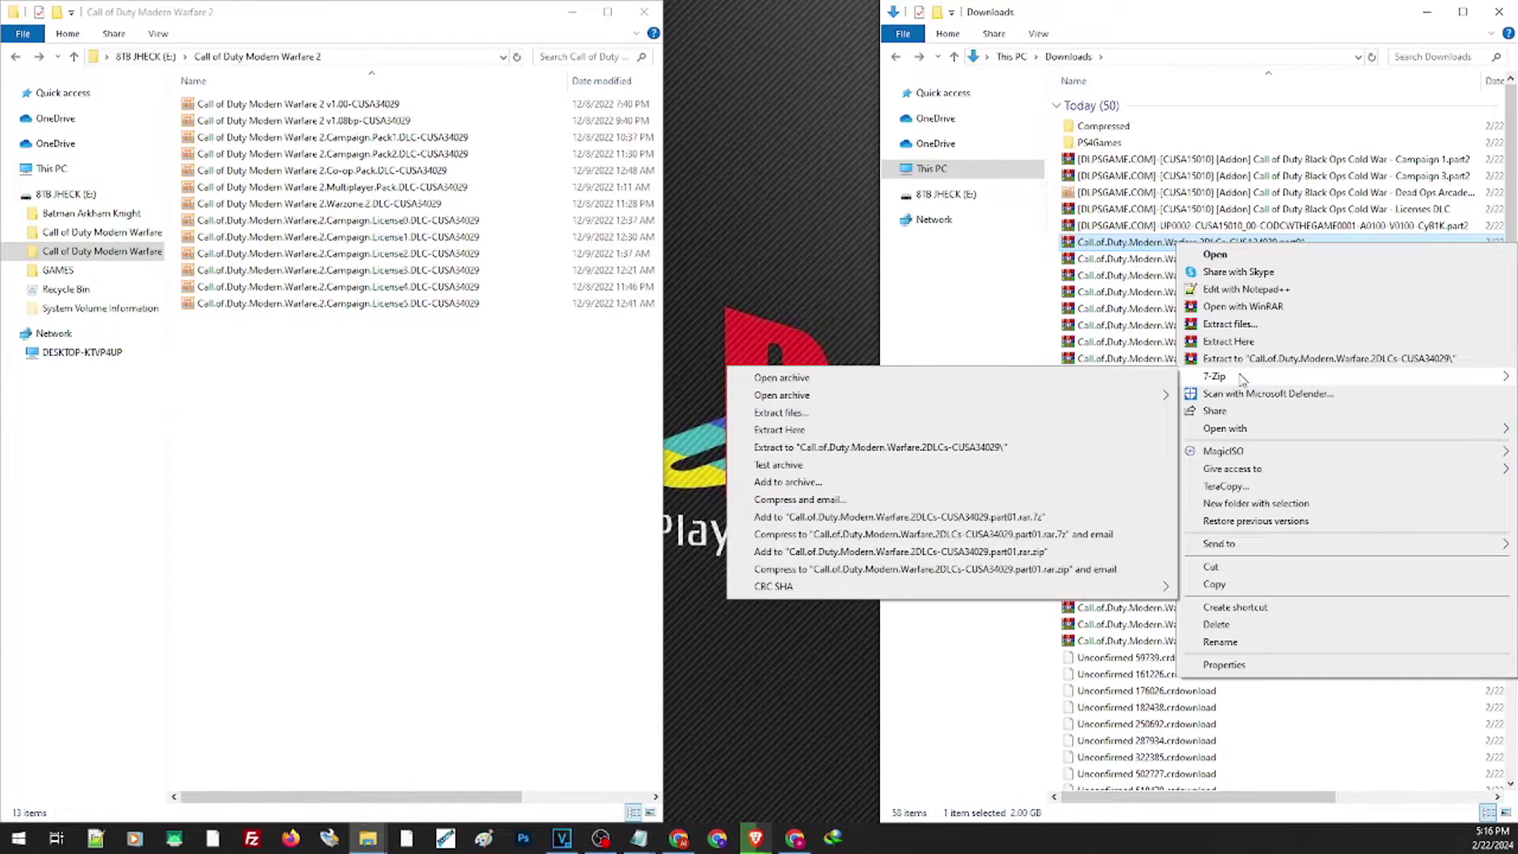
{"action": "left_click", "coordinate": [917, 424]}
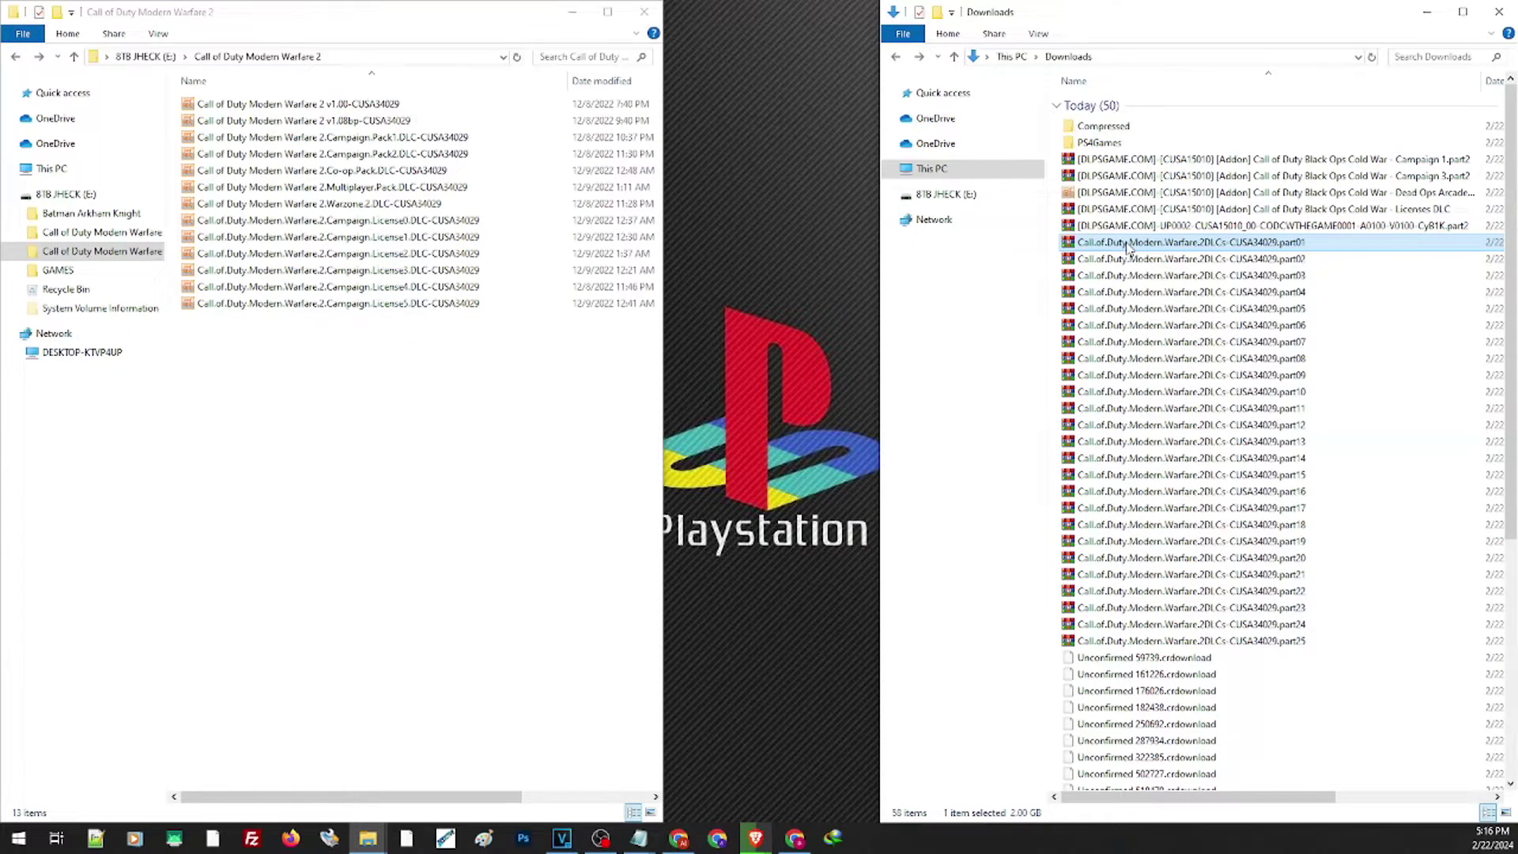
{"action": "left_click_drag", "start_coordinate": [1128, 247], "coordinate": [1119, 131]}
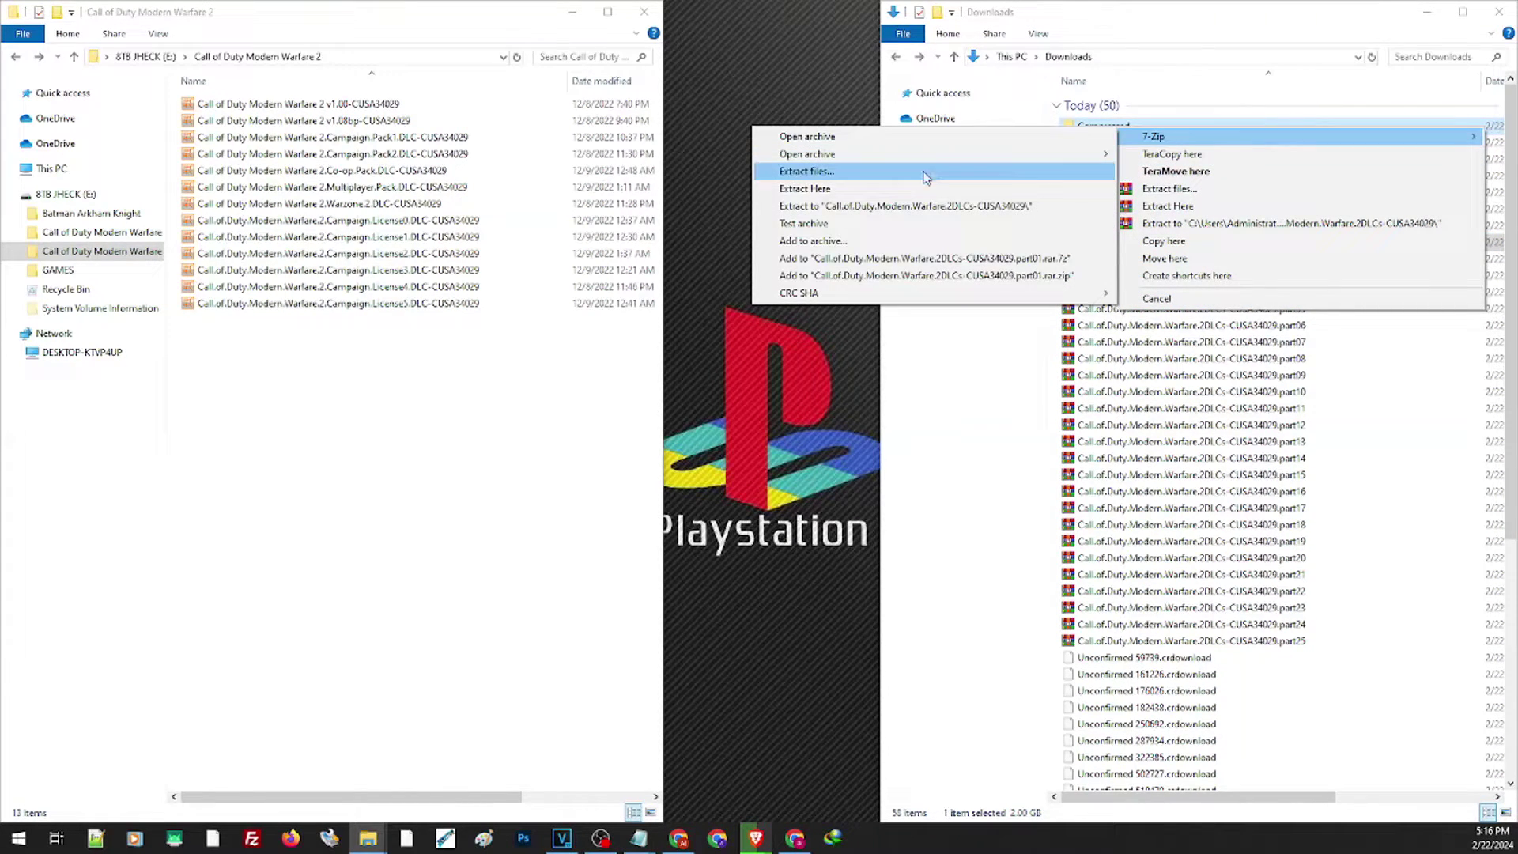
{"action": "left_click", "coordinate": [898, 189]}
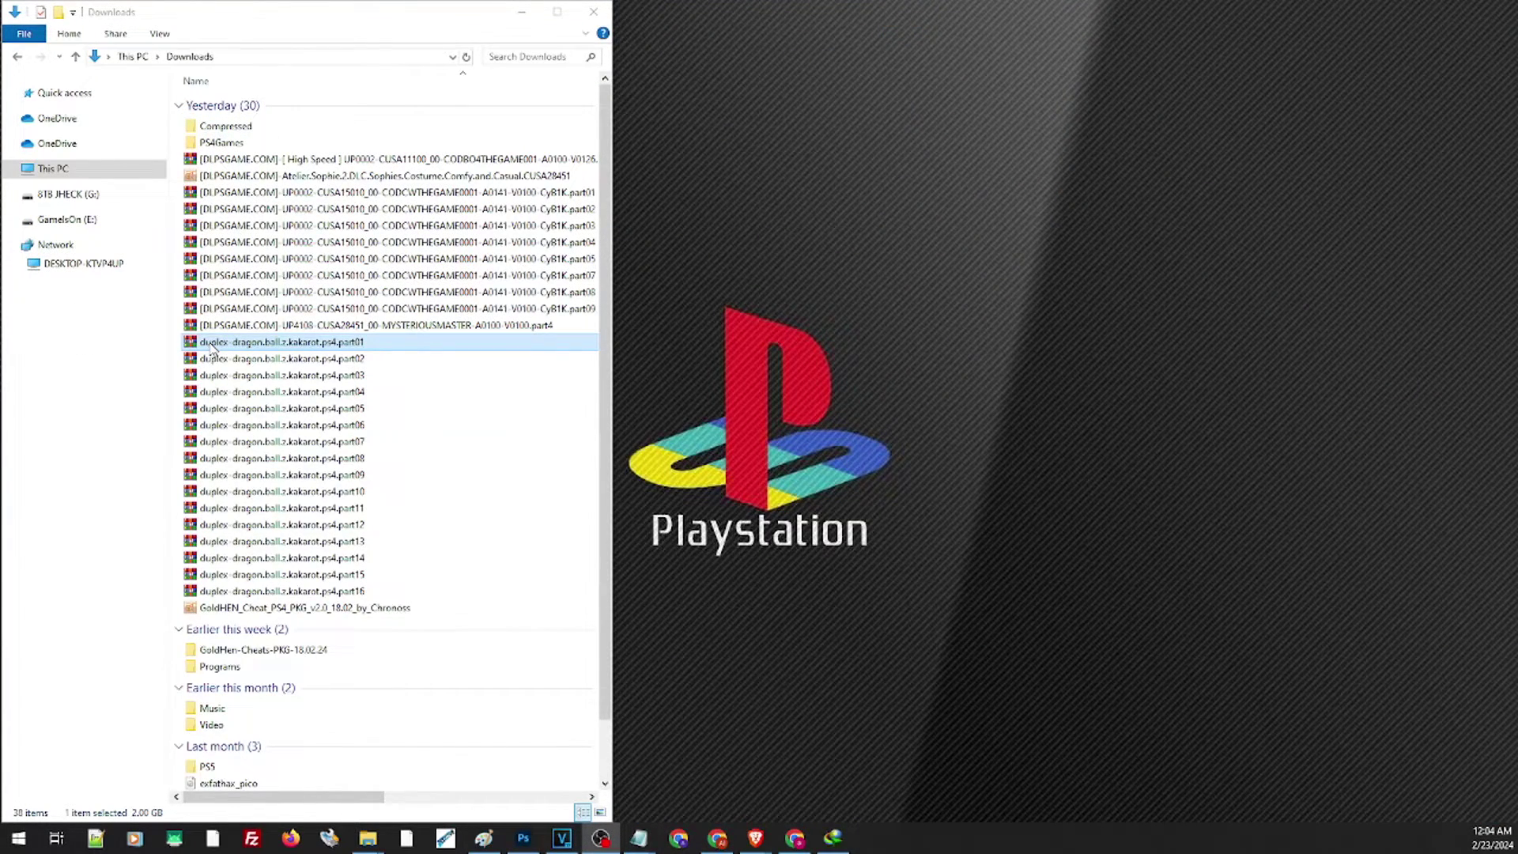
Step: Extract the Dragon Ball Z Kakarot archive into PS4Games, check the 16 parts' size, and open the DUPLEX folder
{"action": "left_click_drag", "start_coordinate": [212, 348], "coordinate": [235, 142]}
{"action": "left_click", "coordinate": [284, 215]}
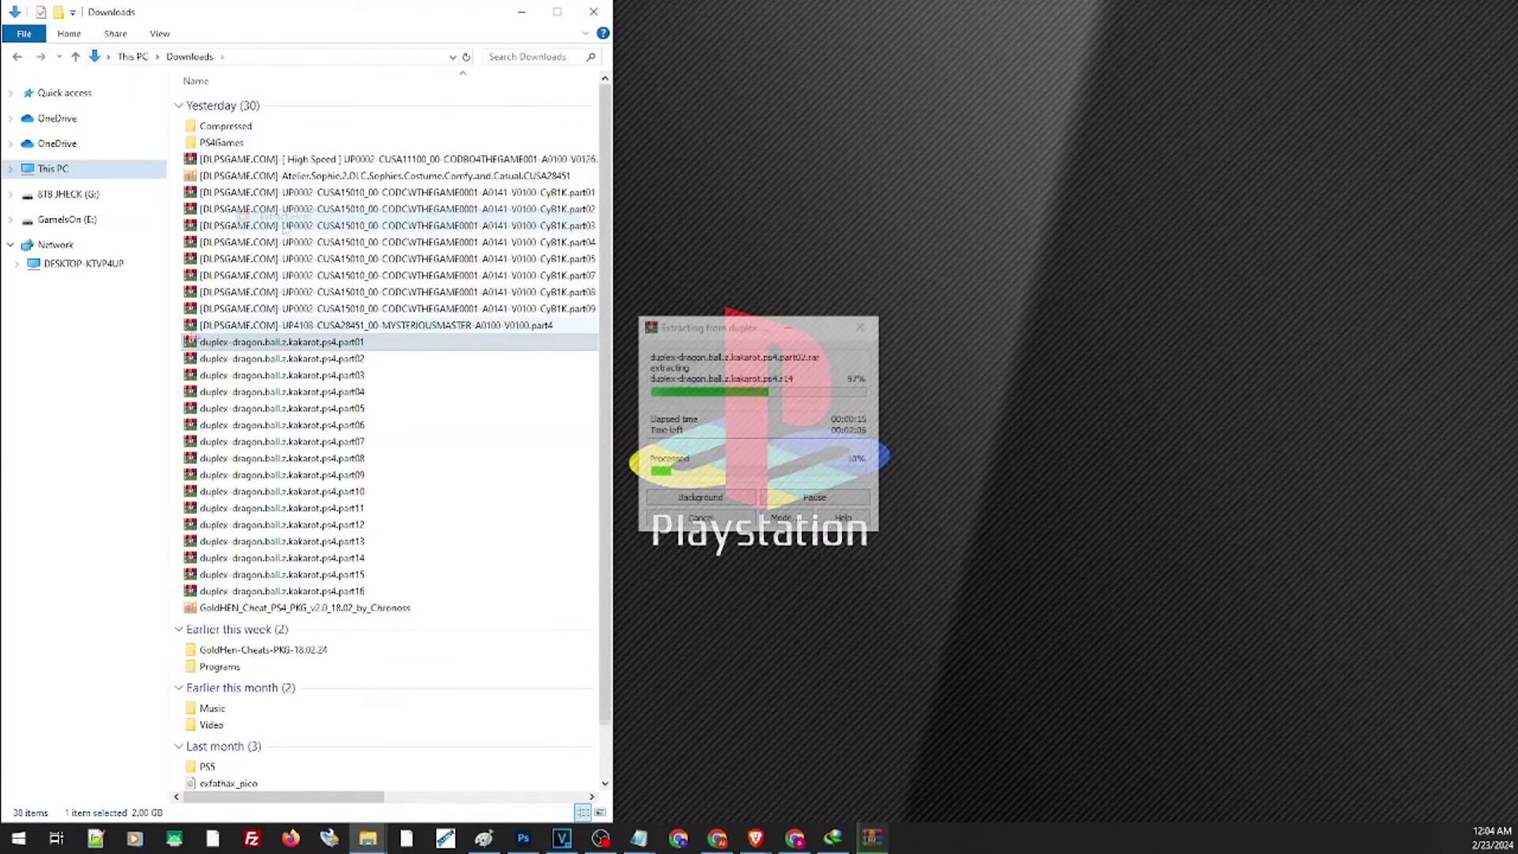
{"action": "left_click_drag", "start_coordinate": [178, 340], "coordinate": [425, 607]}
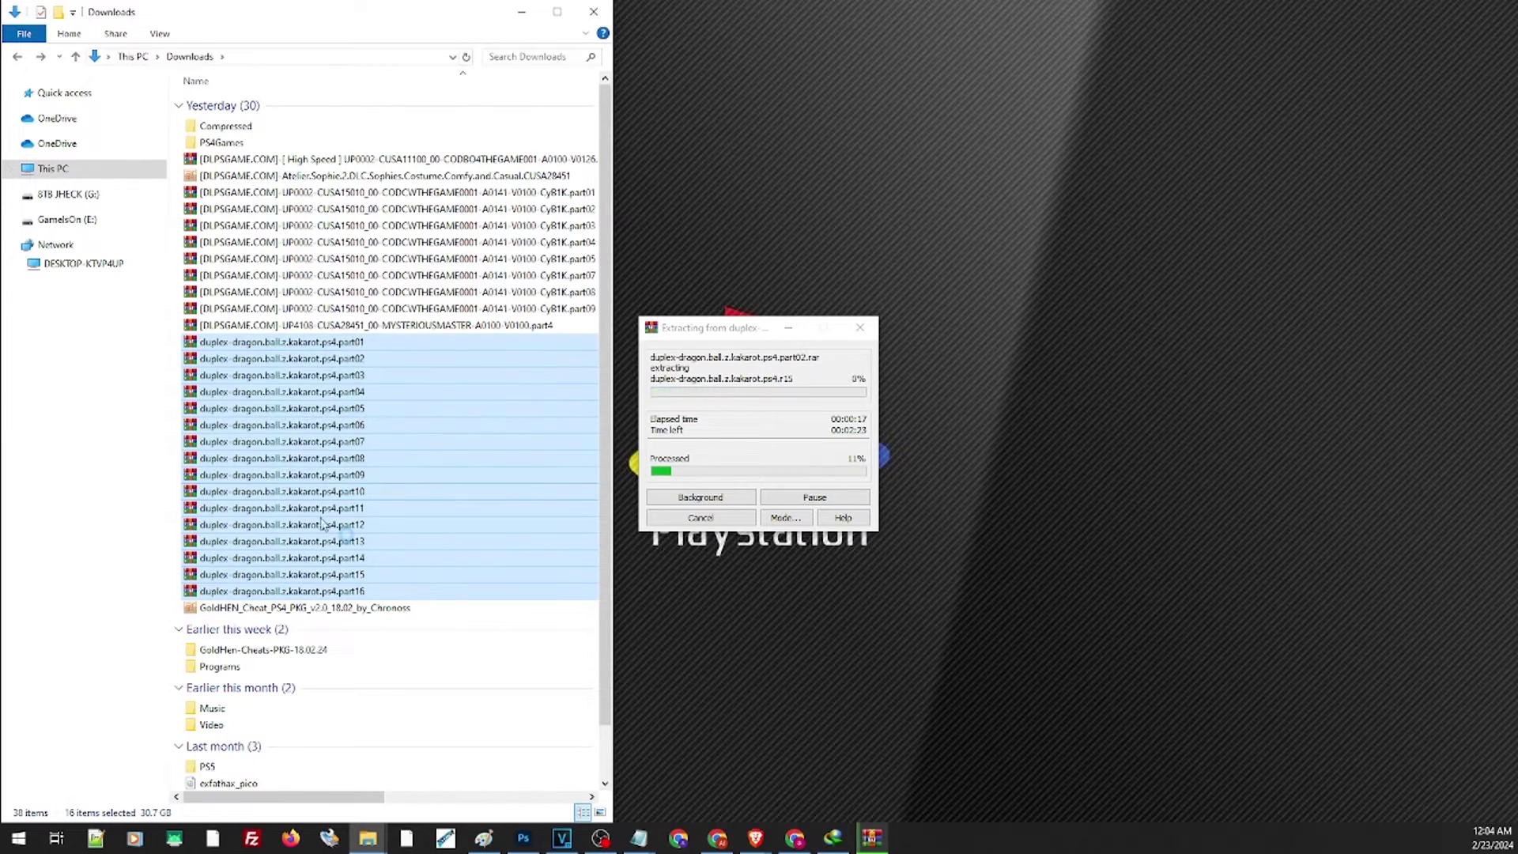
{"action": "right_click", "coordinate": [344, 534]}
{"action": "left_click", "coordinate": [378, 485]}
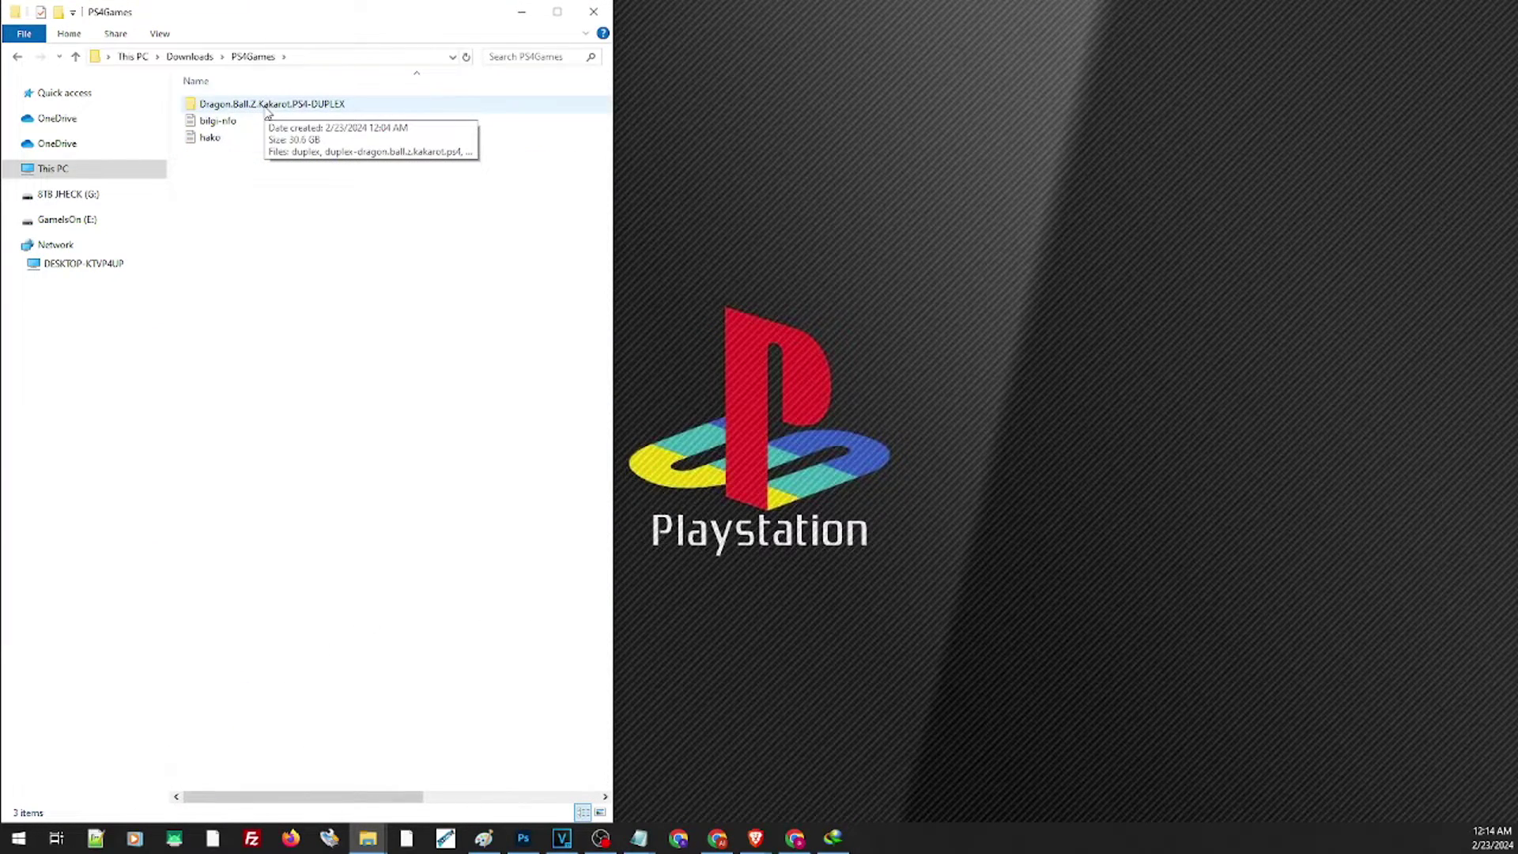
{"action": "double_click", "coordinate": [267, 107]}
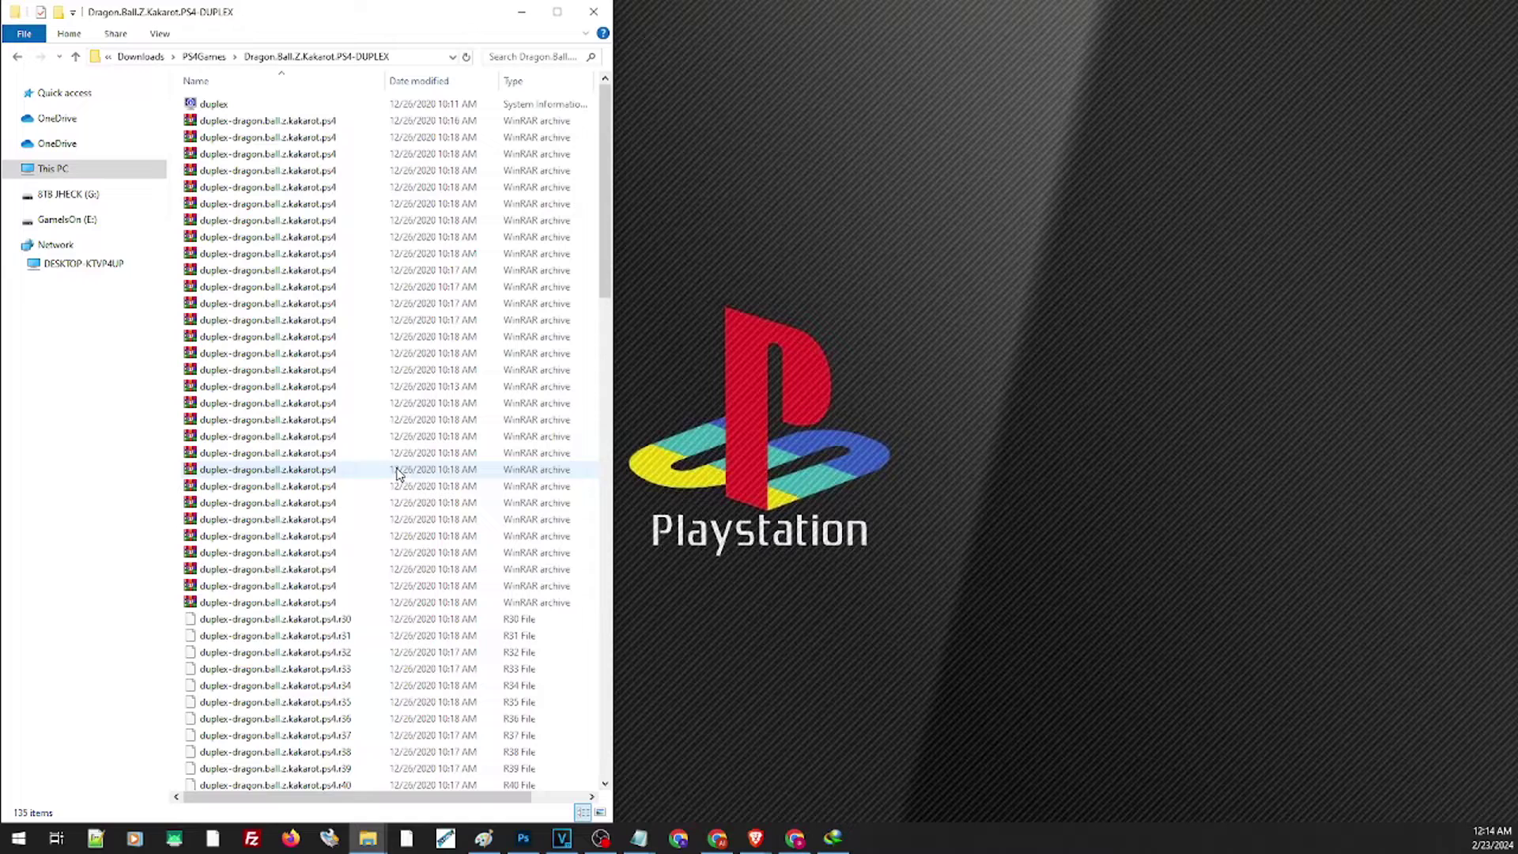
Step: Extract the first .ps4 archive in place with WinRAR, then select all archive files
{"action": "left_click", "coordinate": [247, 125]}
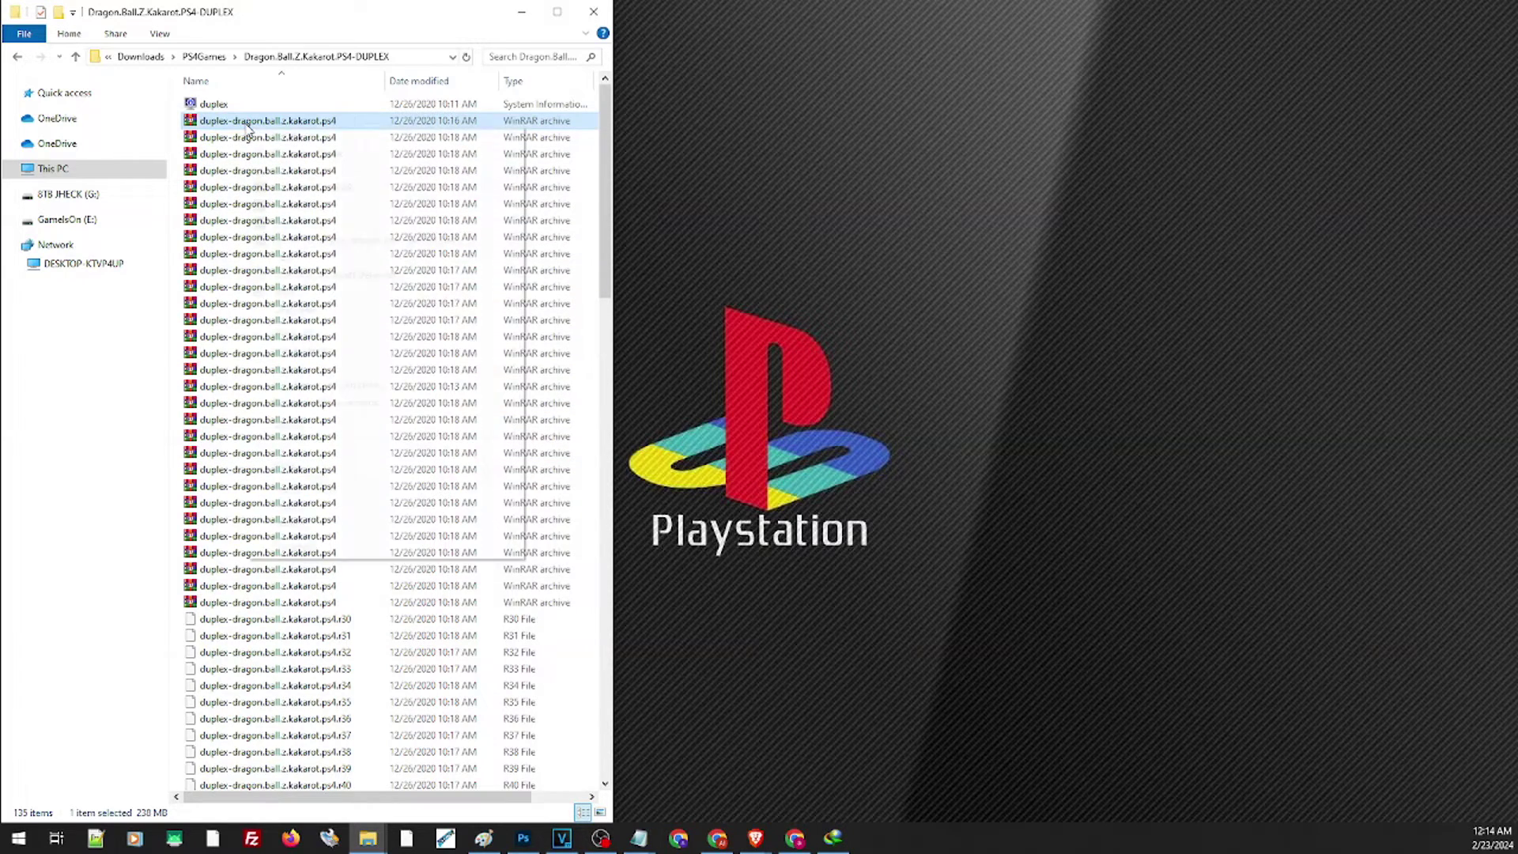
{"action": "right_click", "coordinate": [247, 129]}
{"action": "left_click", "coordinate": [336, 245]}
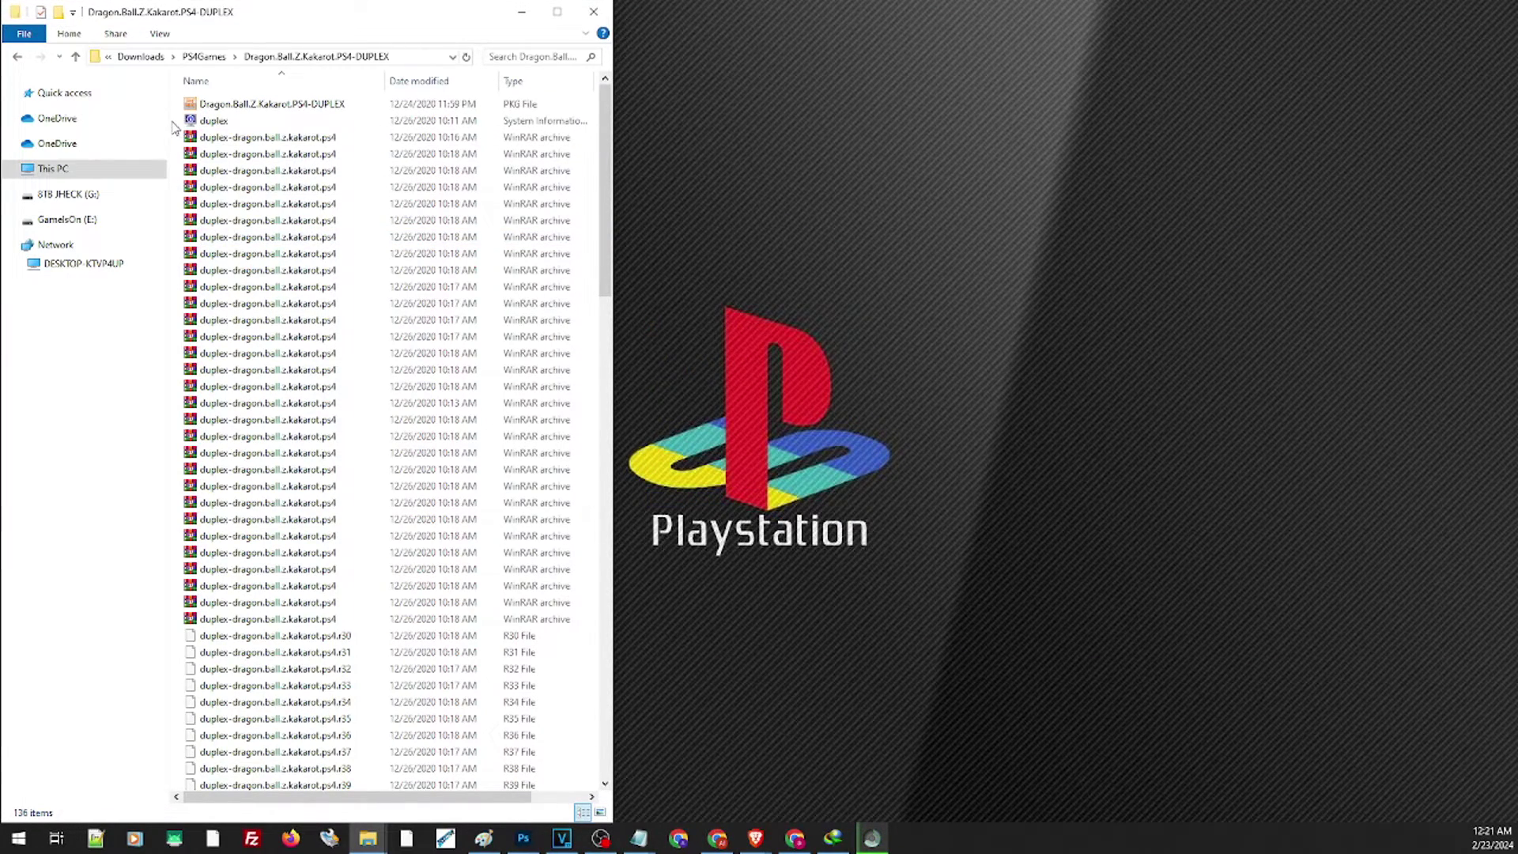
{"action": "left_click_drag", "start_coordinate": [174, 126], "coordinate": [552, 791]}
Step: Permanently delete the 135 selected archive files with Shift+Delete, confirming with Yes
{"action": "mouse_move", "coordinate": [526, 840]}
{"action": "key", "text": "shift+Delete"}
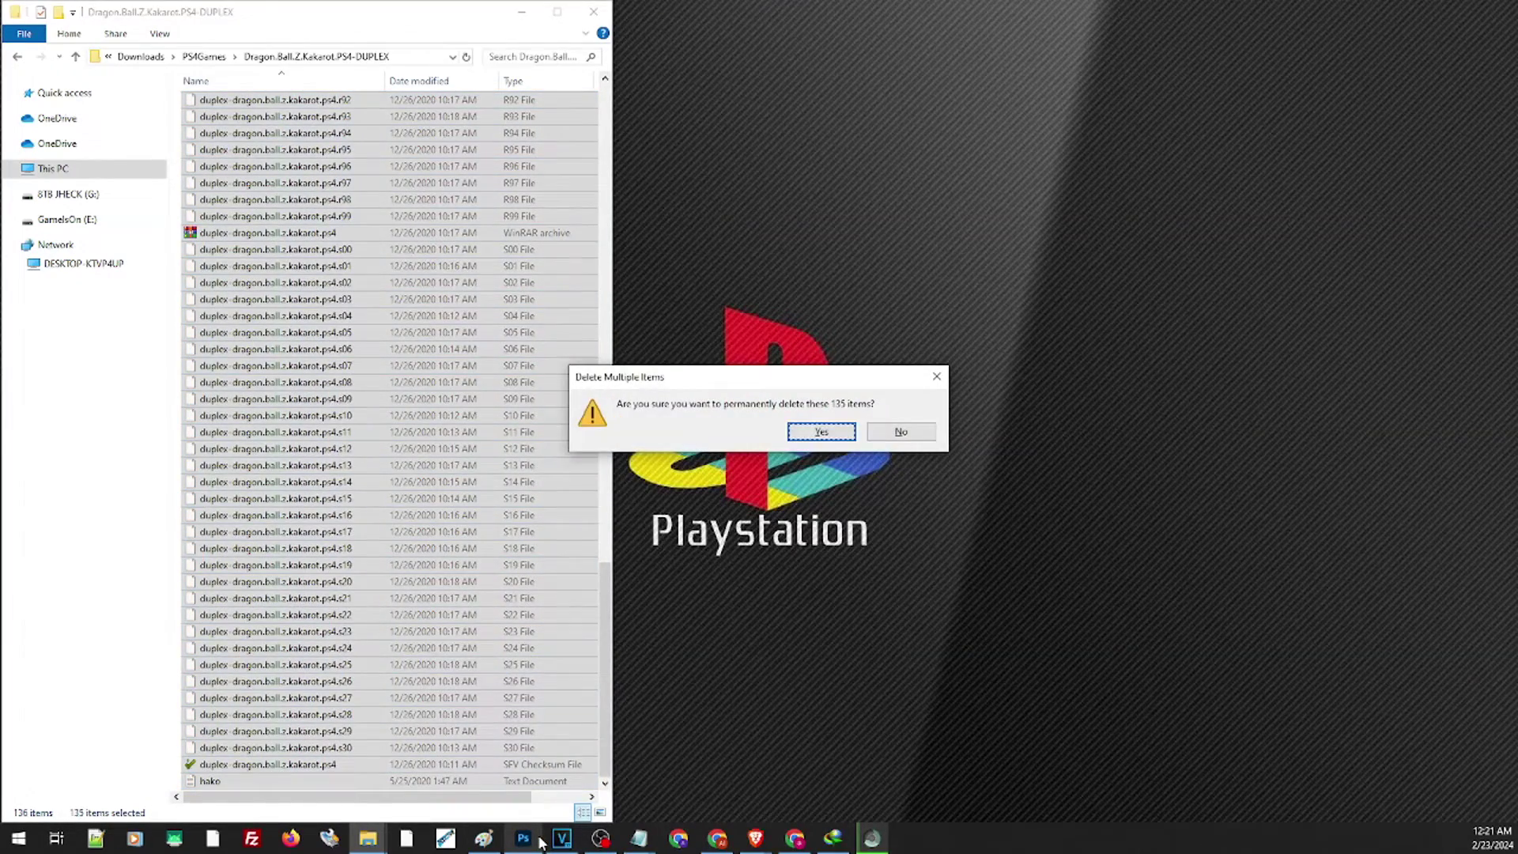
{"action": "key", "text": "Return"}
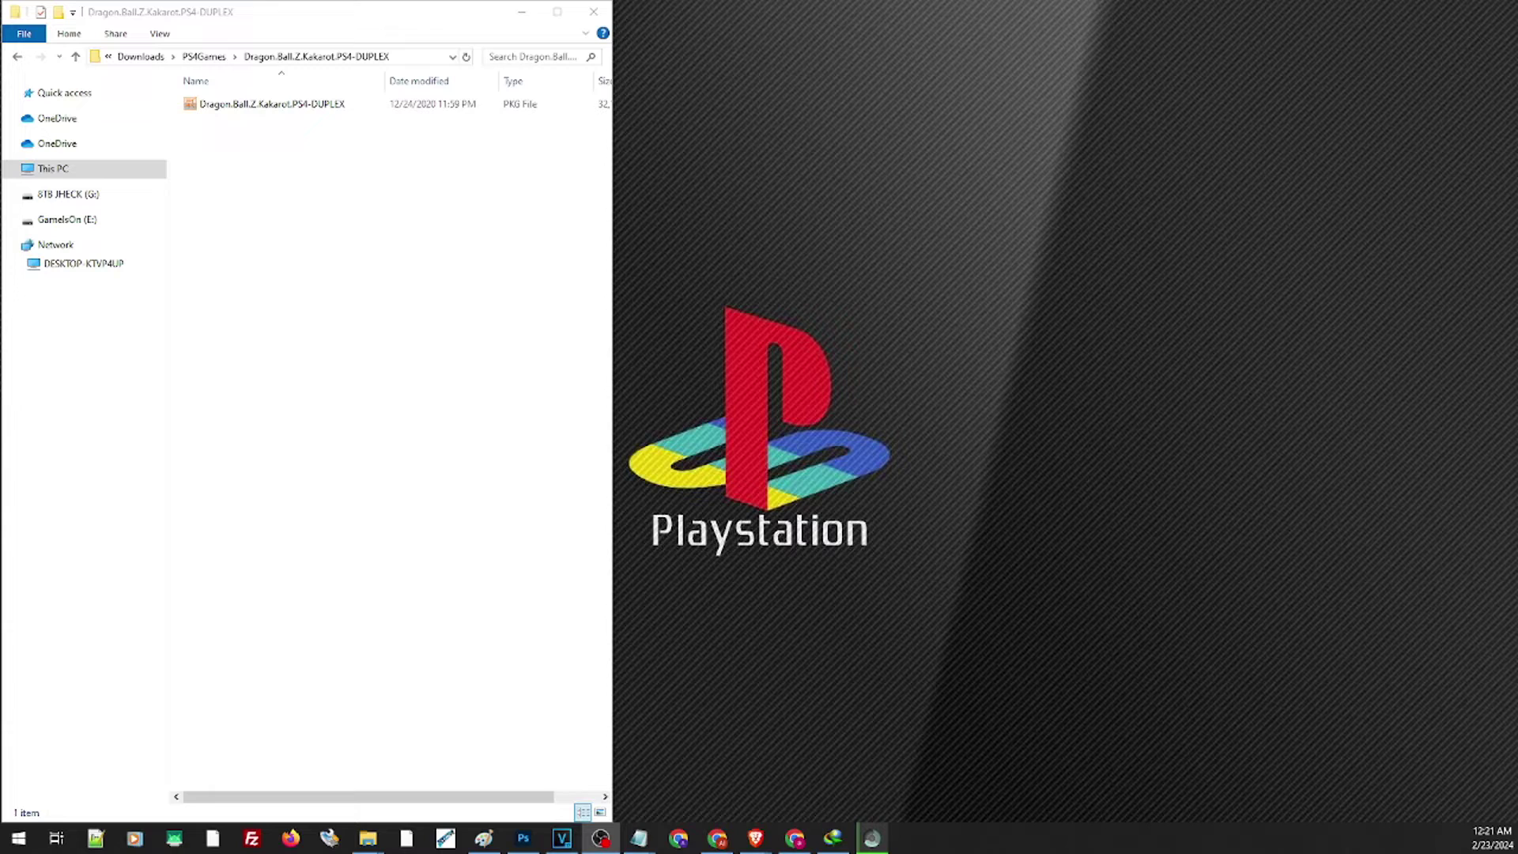